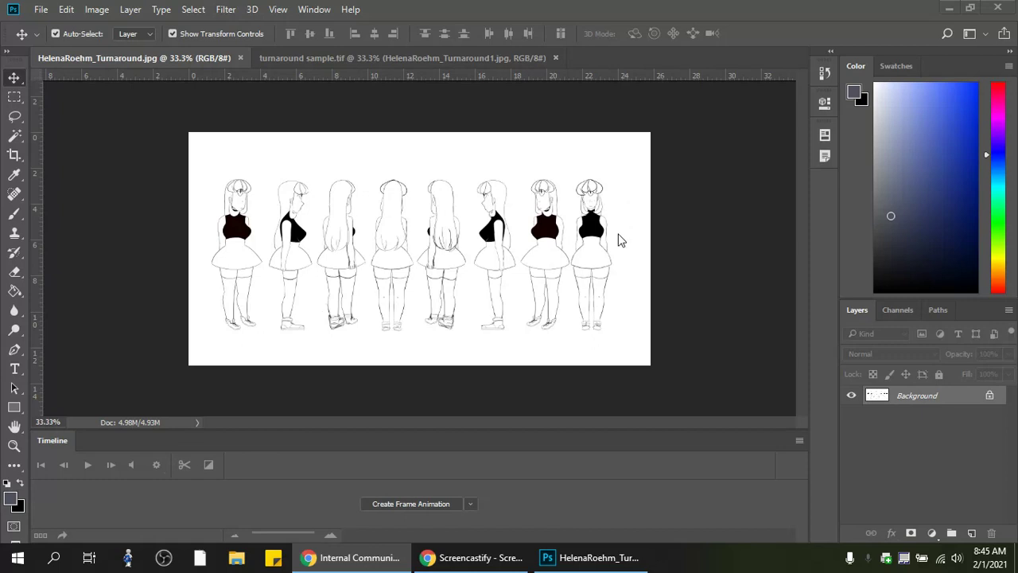
Frame only the rightmost front-view figure of the turnaround sheet with the Crop tool
left_click(15, 159)
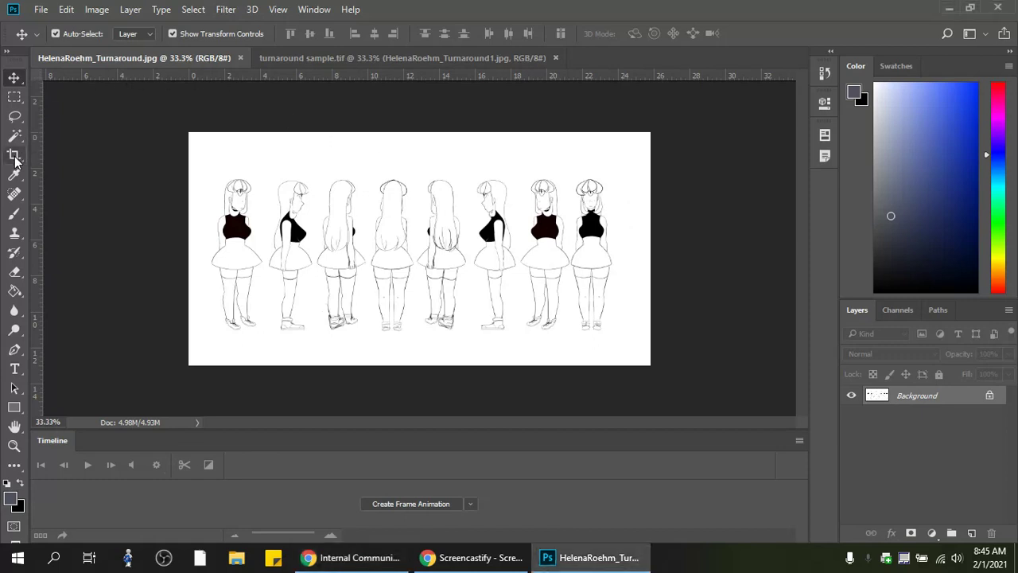
left_click(15, 158)
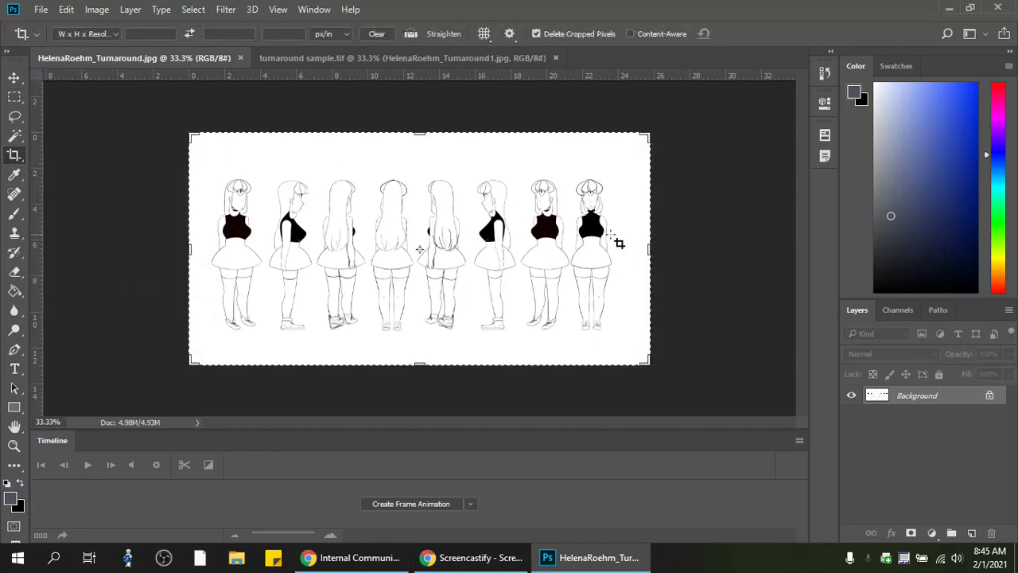
left_click_drag(650, 249, 461, 254)
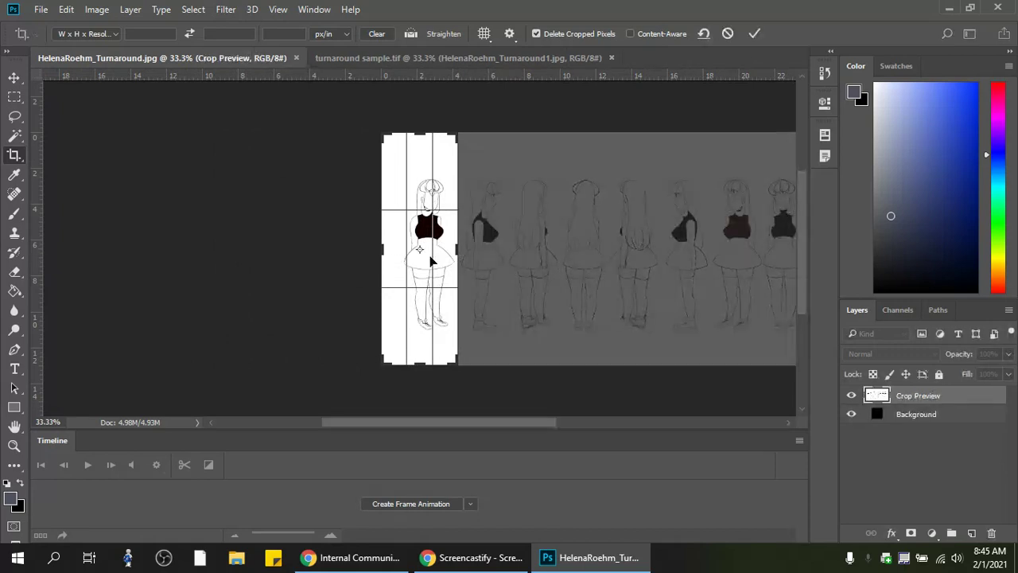
mouse_move(459, 253)
left_mouse_down()
mouse_move(670, 253)
mouse_move(634, 253)
mouse_move(631, 267)
left_mouse_up()
mouse_move(207, 251)
left_mouse_down()
mouse_move(401, 245)
mouse_move(391, 260)
left_mouse_up()
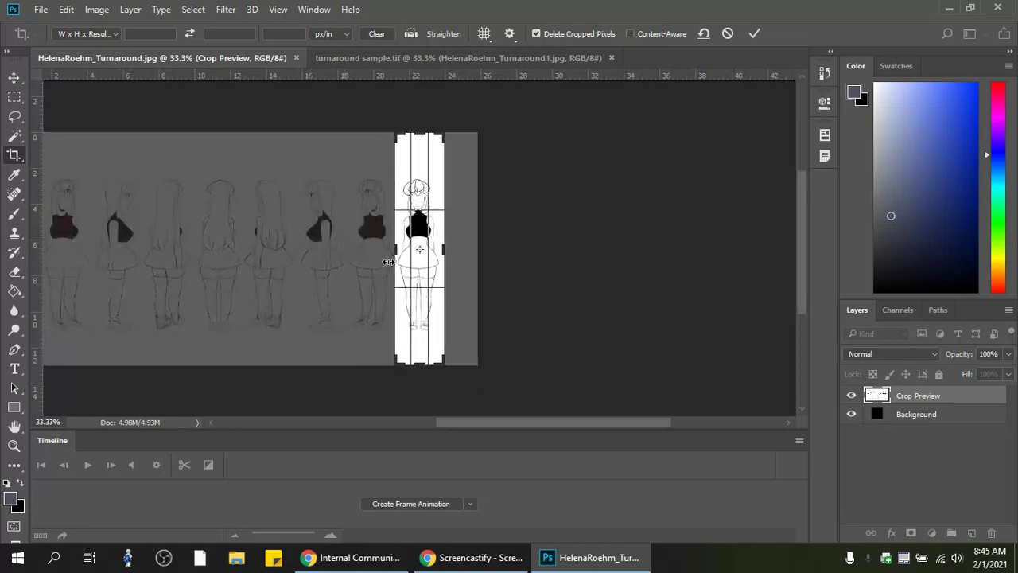
Tighten the crop's left edge to exclude the neighbouring figure's skirt, and apply the crop
key("ctrl+plus")
key("ctrl+plus")
key("ctrl+plus")
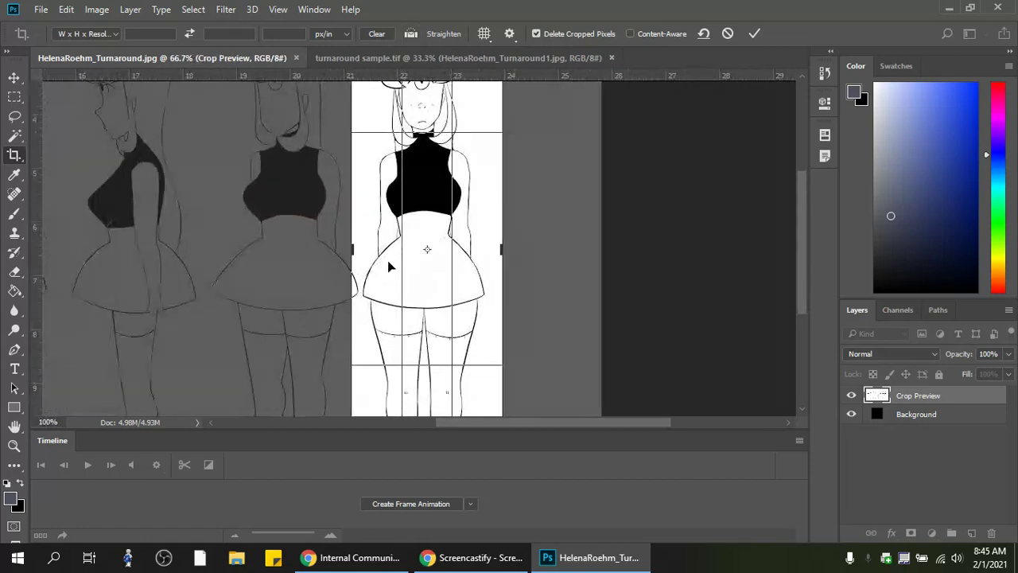
left_click_drag(345, 251, 350, 251)
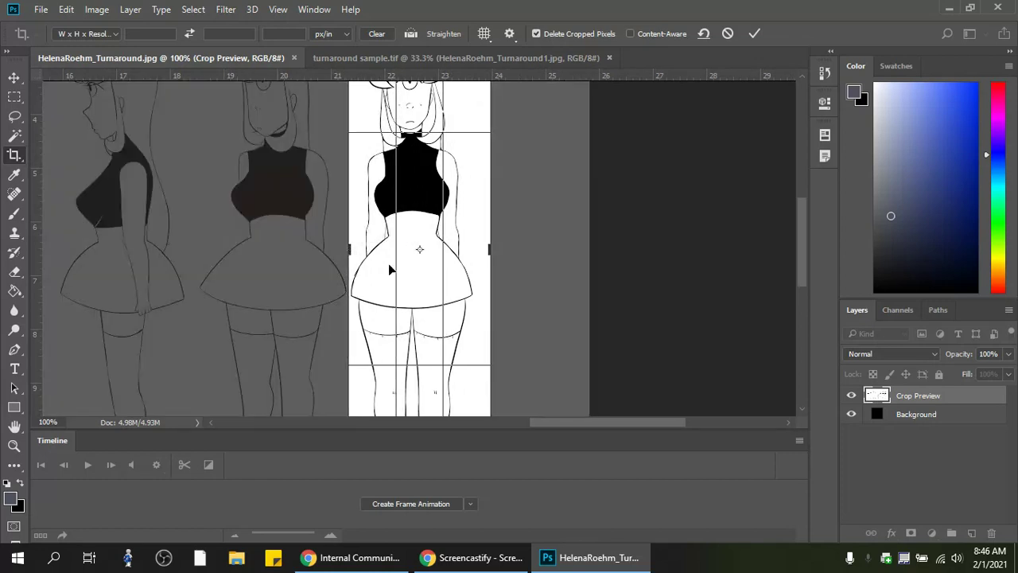
scroll(493, 264, "down", 1)
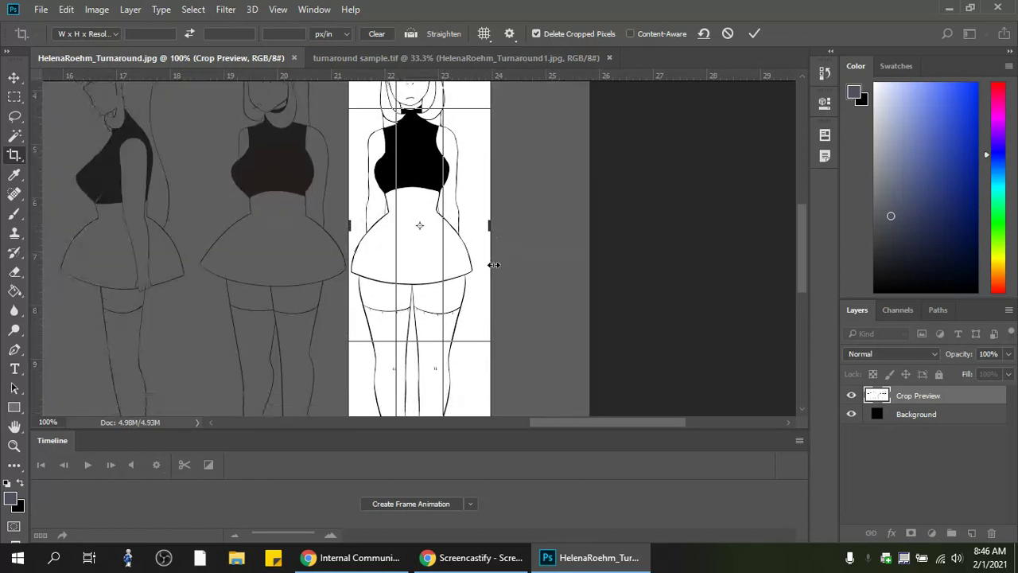
scroll(493, 261, "up", 4)
scroll(493, 259, "down", 2)
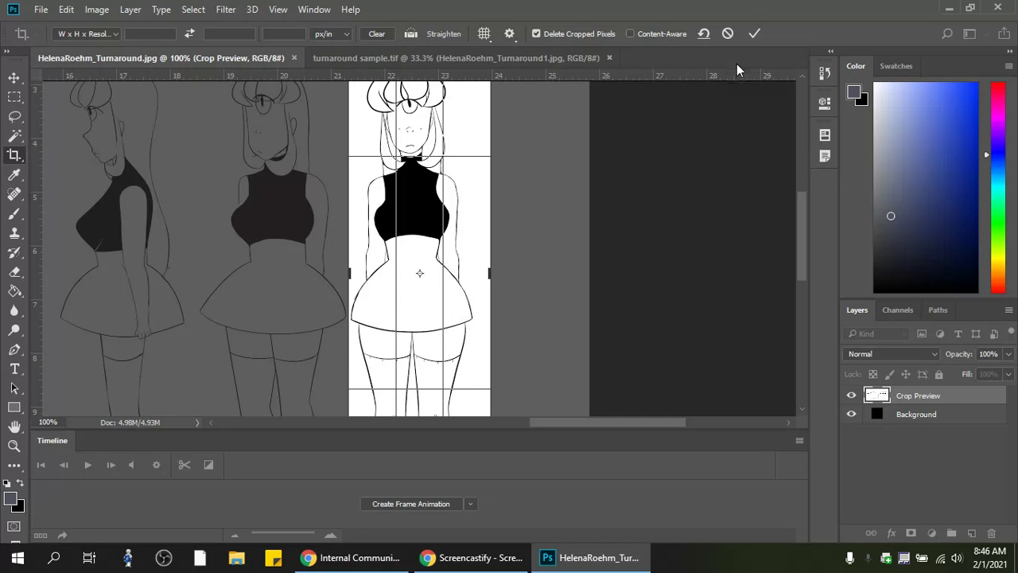
left_click(755, 36)
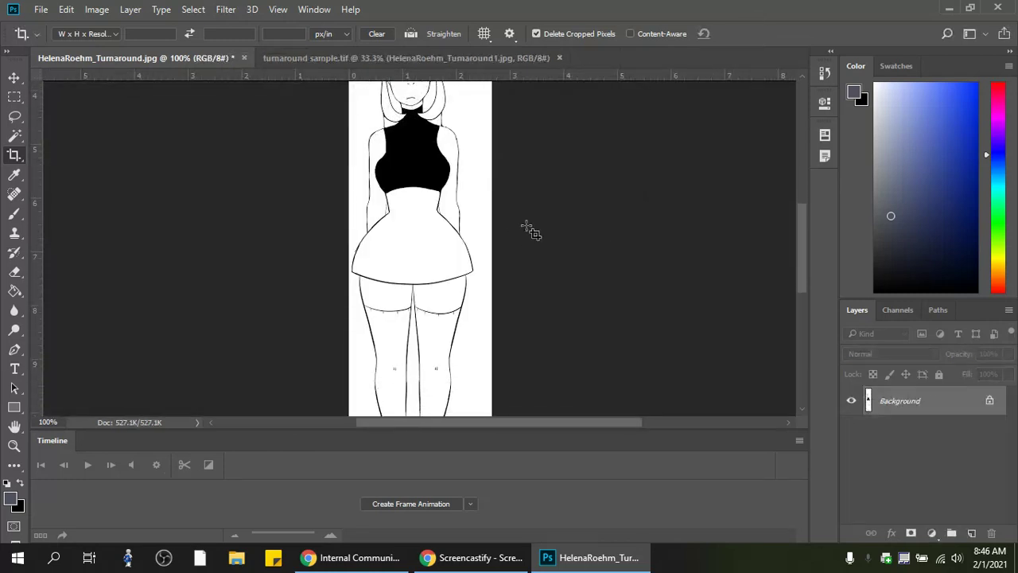
scroll(531, 230, "up", 2)
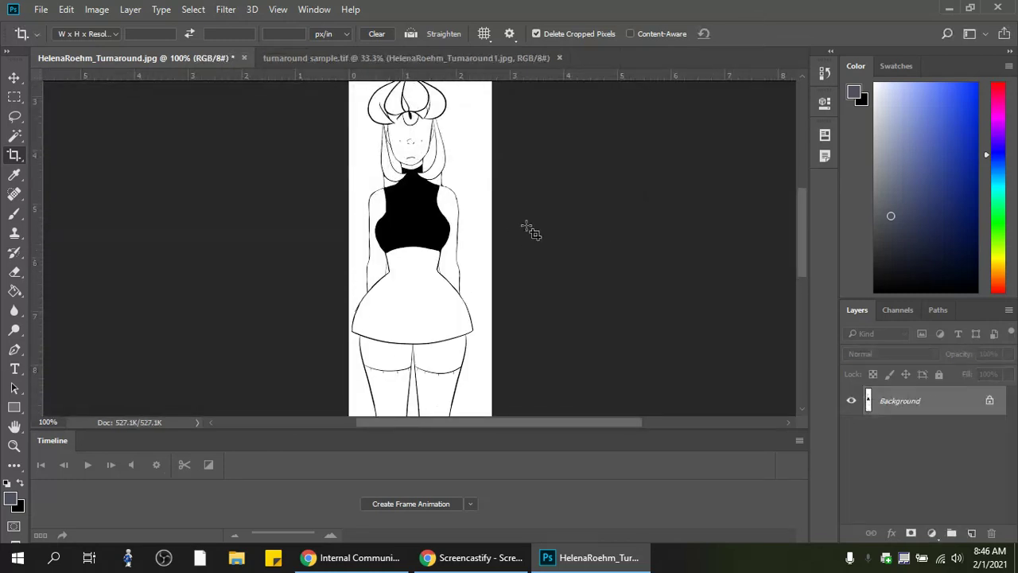
Save the cropped figure under a new name with 1 added after "Turnaround", replacing the existing JPEG and keeping quality 12
left_click(42, 10)
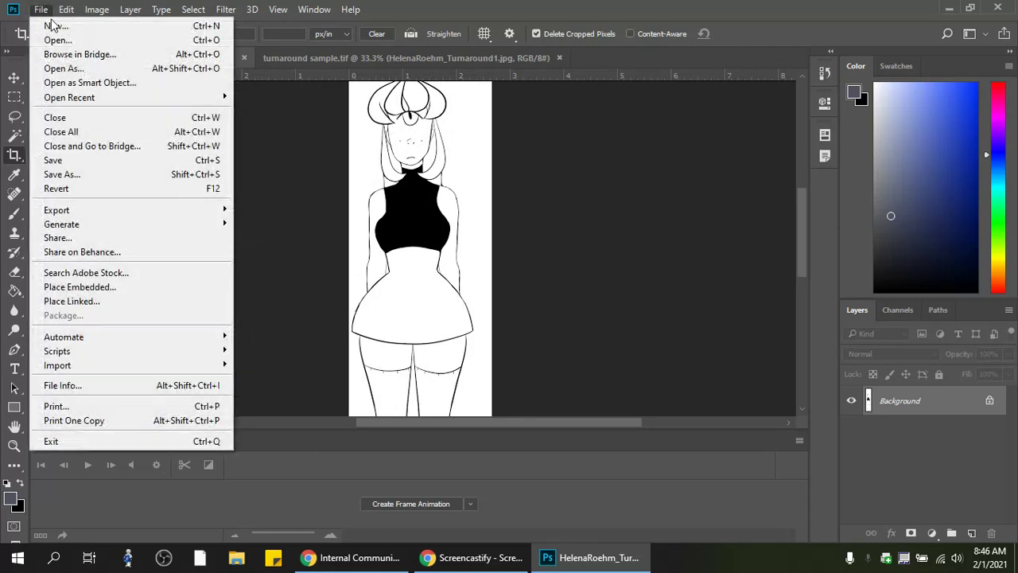
left_click(71, 175)
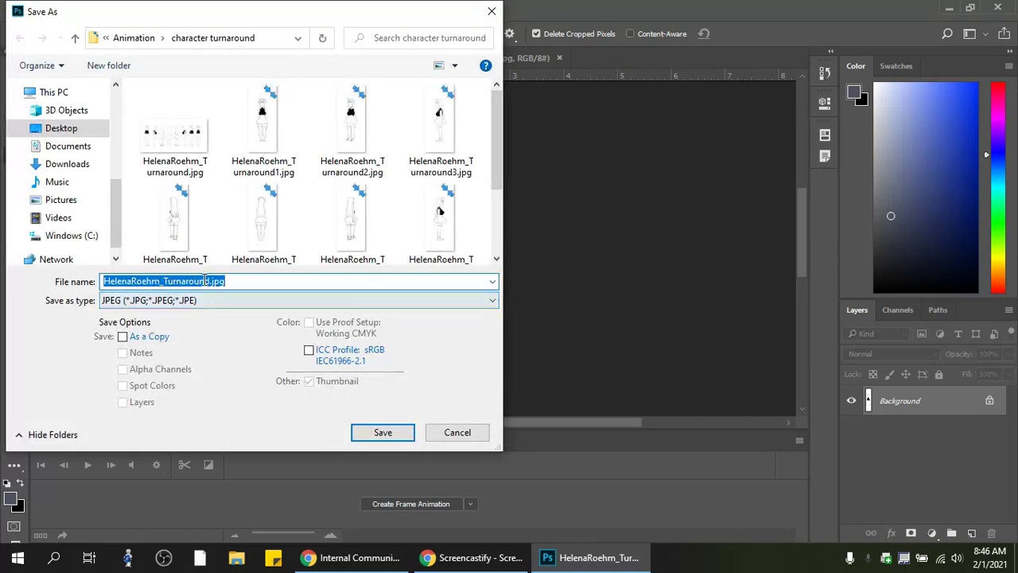
left_click(213, 281)
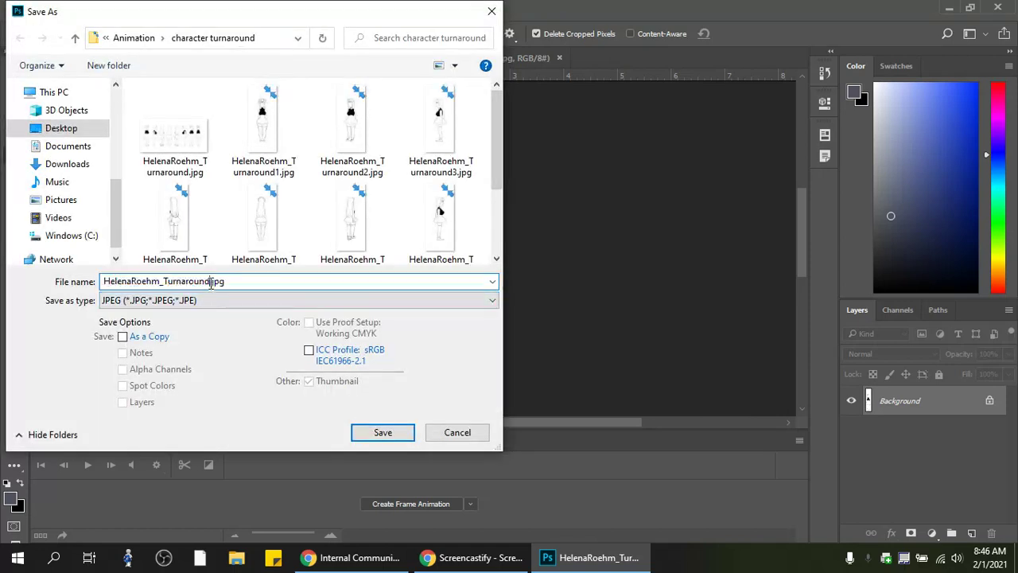
type("1")
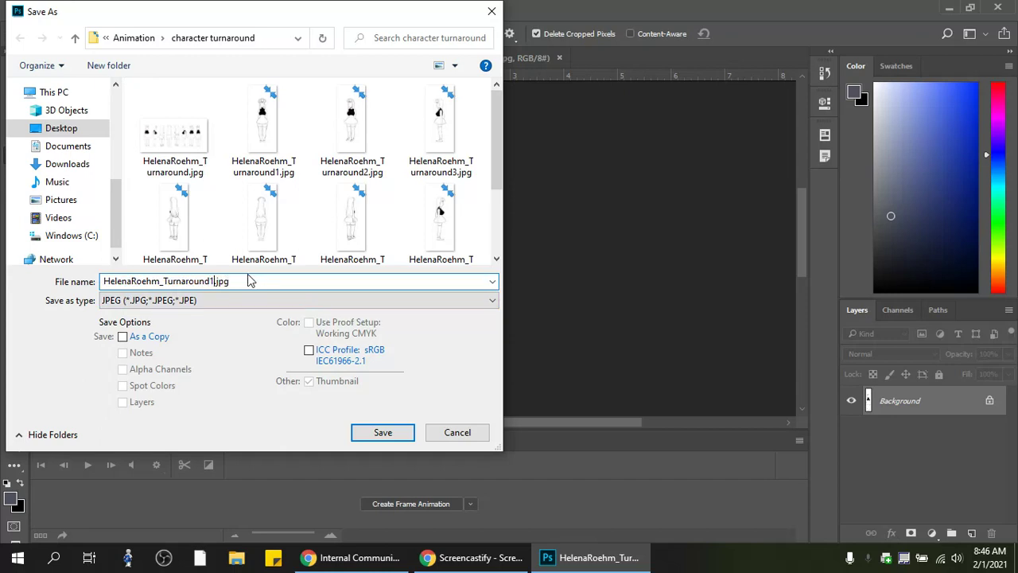
left_click(386, 432)
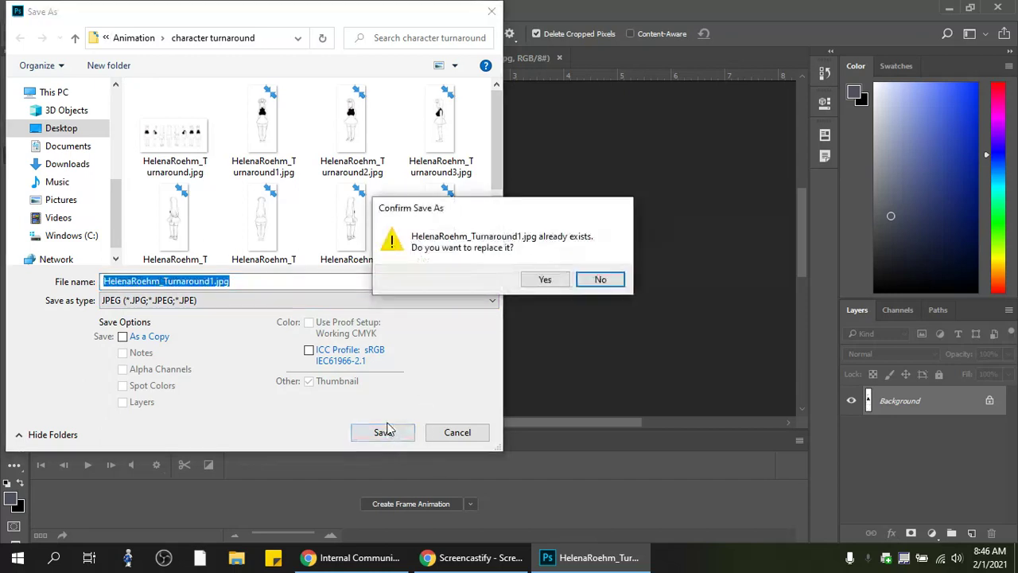
left_click(548, 283)
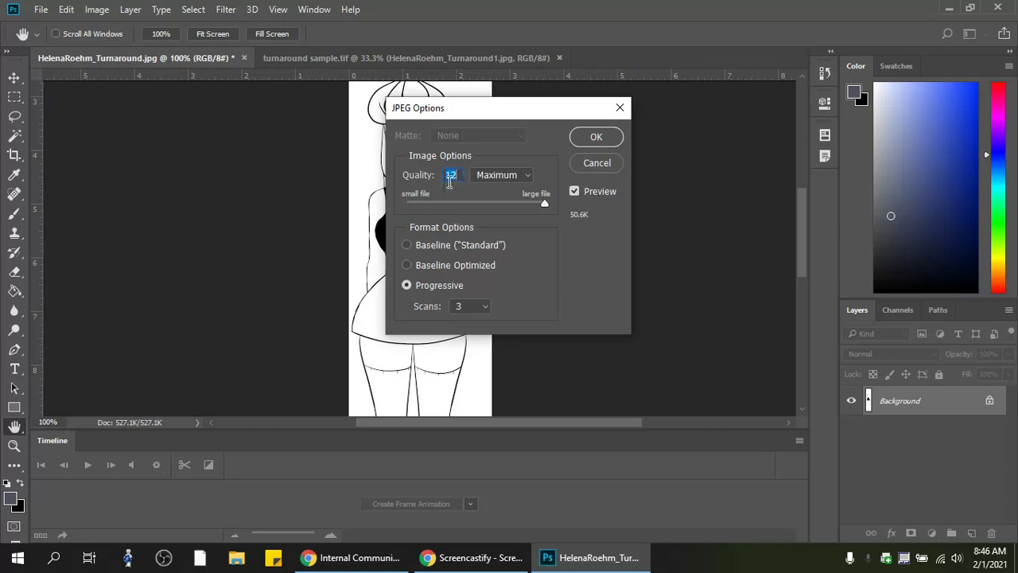
left_click(596, 137)
key("c")
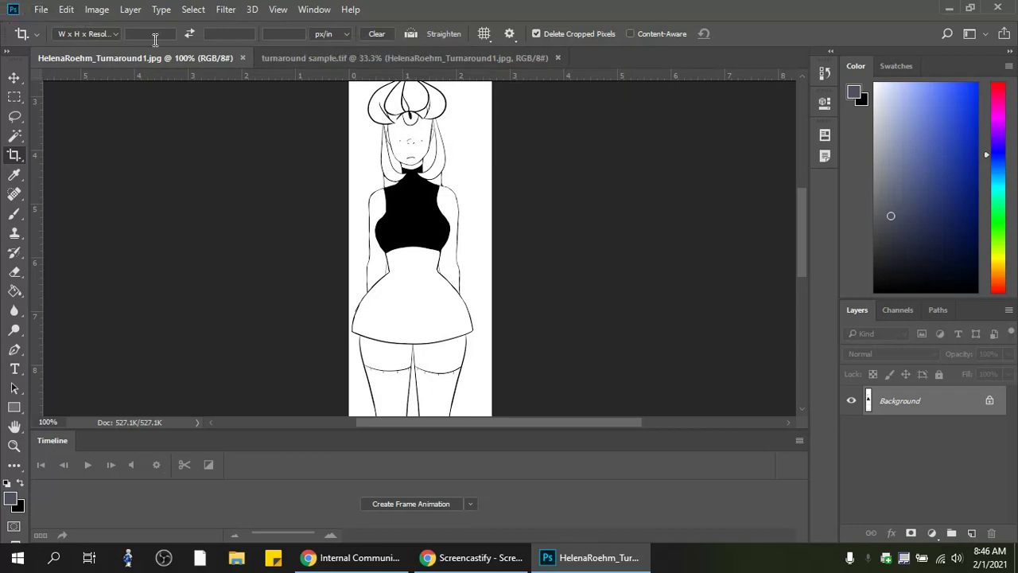
Close both open documents and reopen the full turnaround sheet with all eight figures from the recent files
left_click(242, 57)
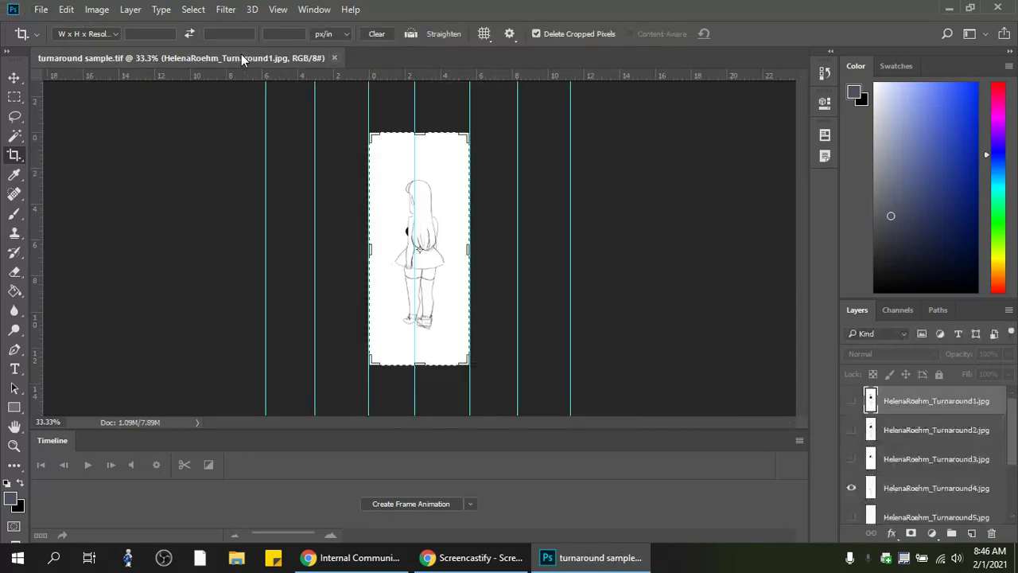
left_click(335, 58)
left_click(41, 9)
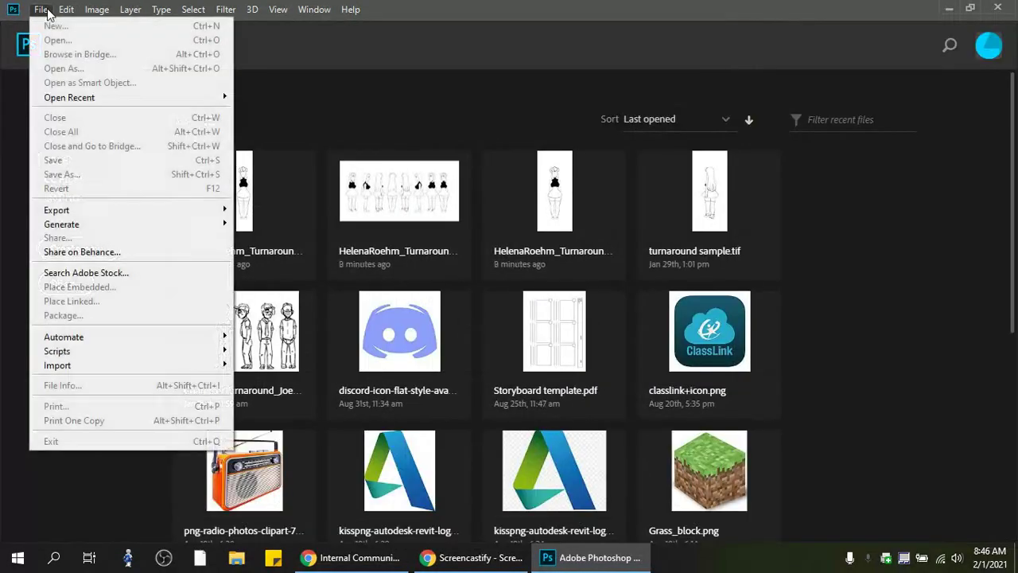
left_click(354, 127)
left_click(418, 206)
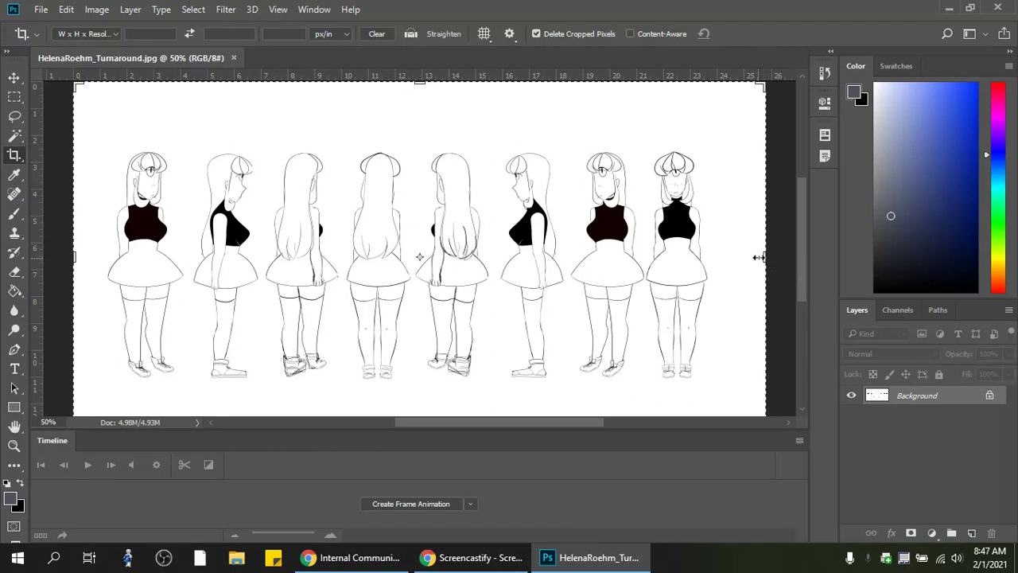
Crop the turnaround sheet to the second figure from the right
left_click_drag(761, 260, 703, 269)
left_click_drag(136, 258, 382, 263)
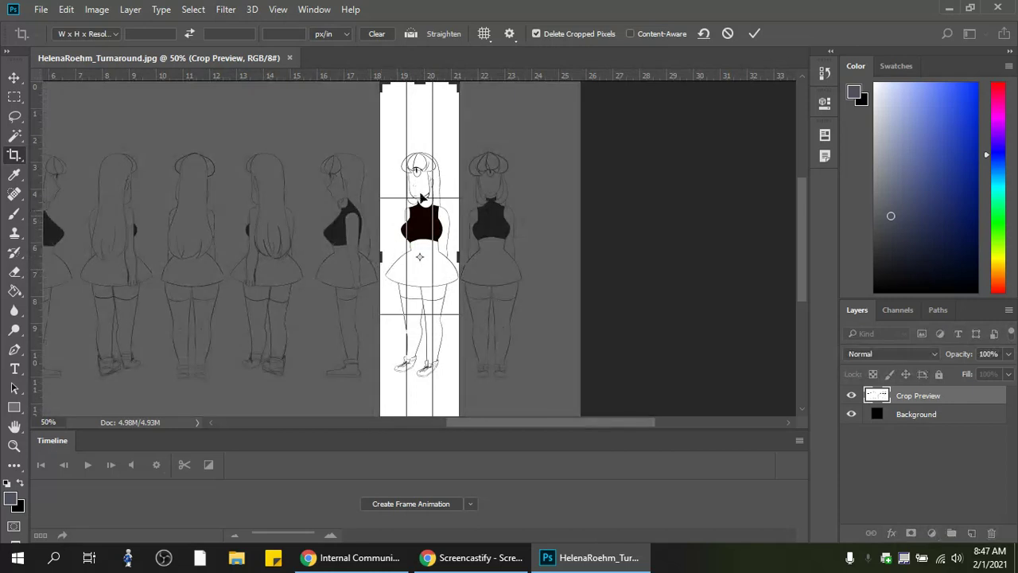
left_click(754, 33)
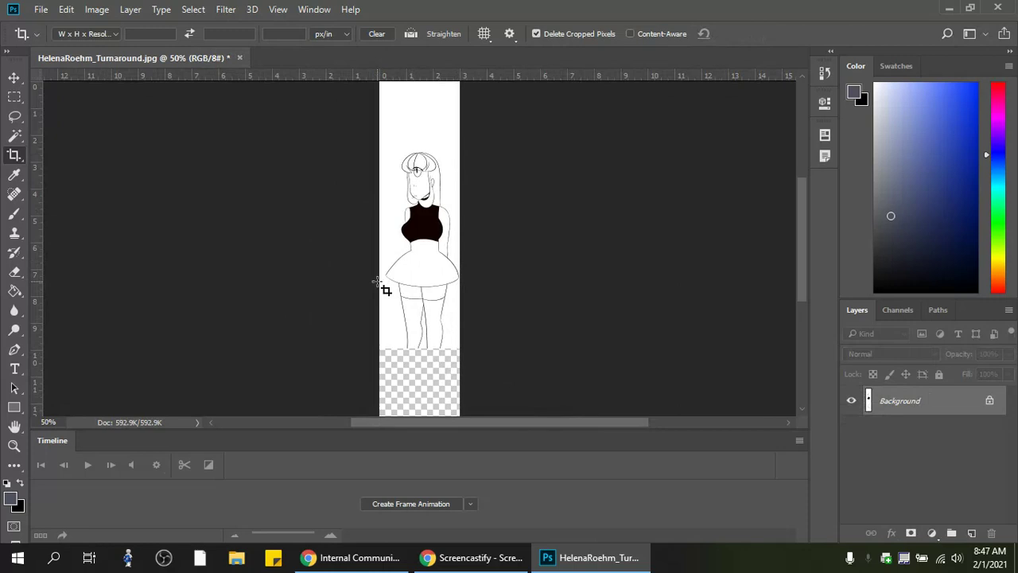
mouse_move(801, 221)
left_mouse_down()
mouse_move(795, 357)
mouse_move(798, 217)
left_mouse_up()
Save this cropped figure under a new name with 2 added after "Turnaround", replacing the existing JPEG and keeping quality 12
left_click(40, 10)
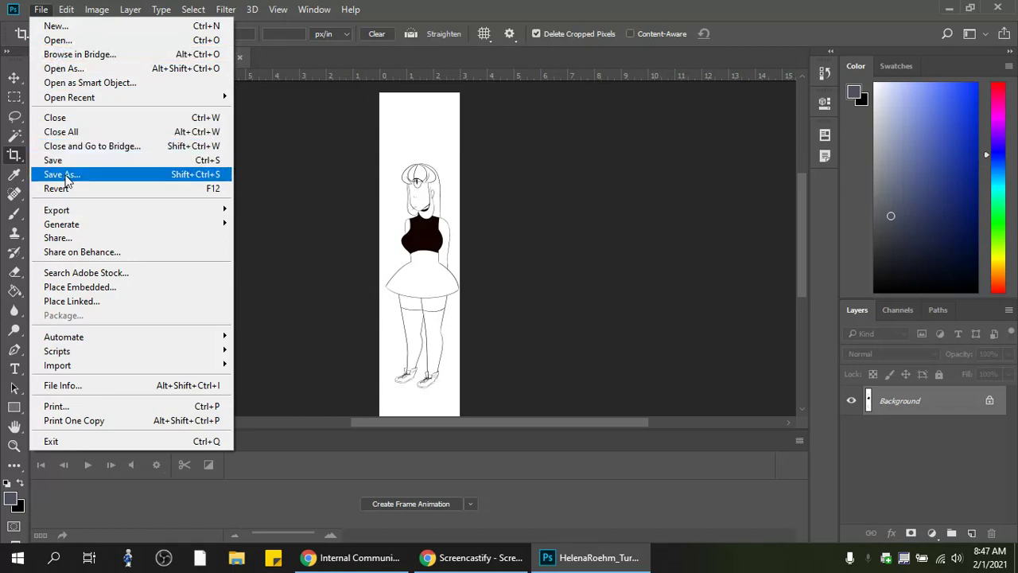
left_click(66, 175)
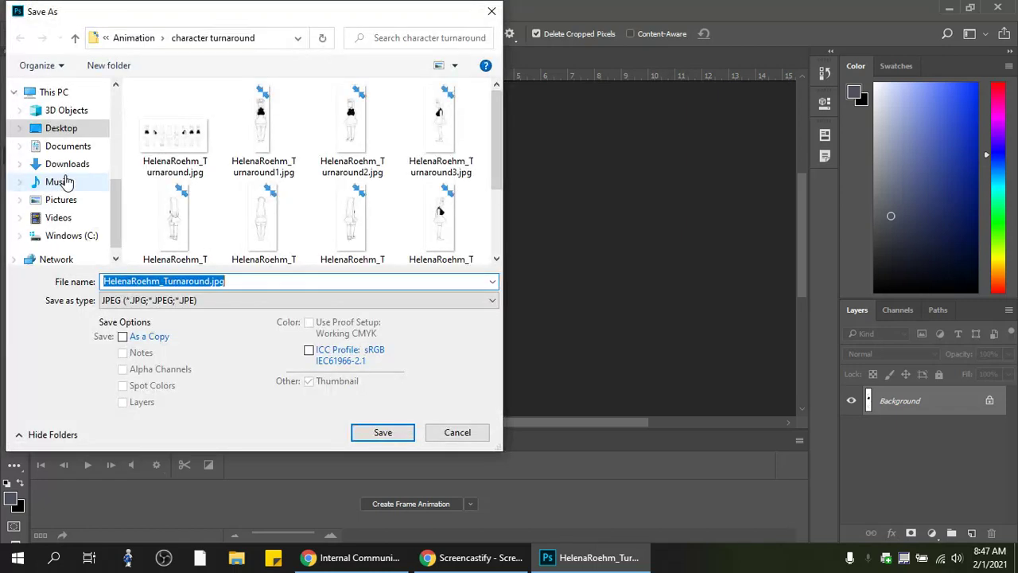
left_click(213, 281)
type("2")
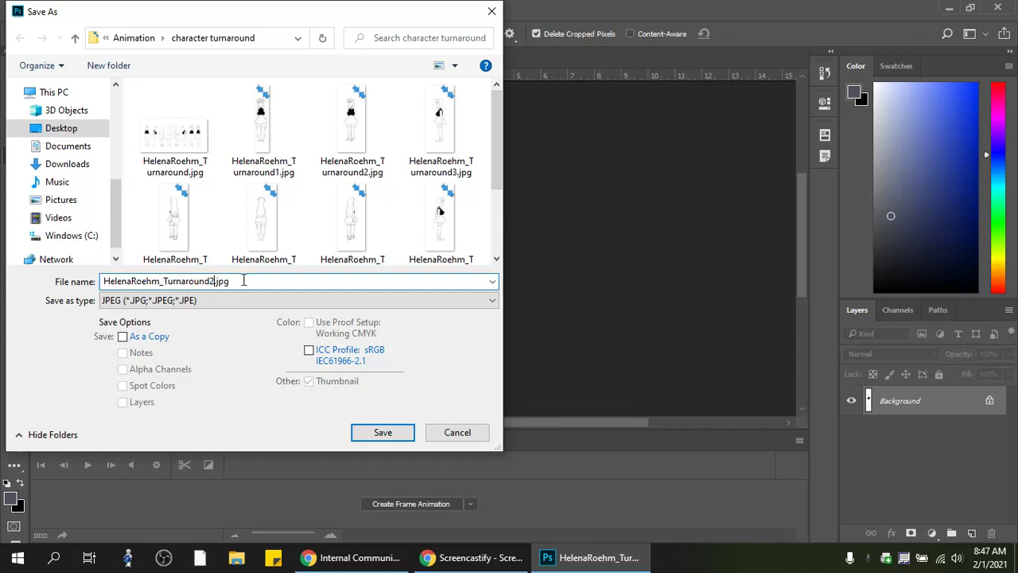
left_click(384, 433)
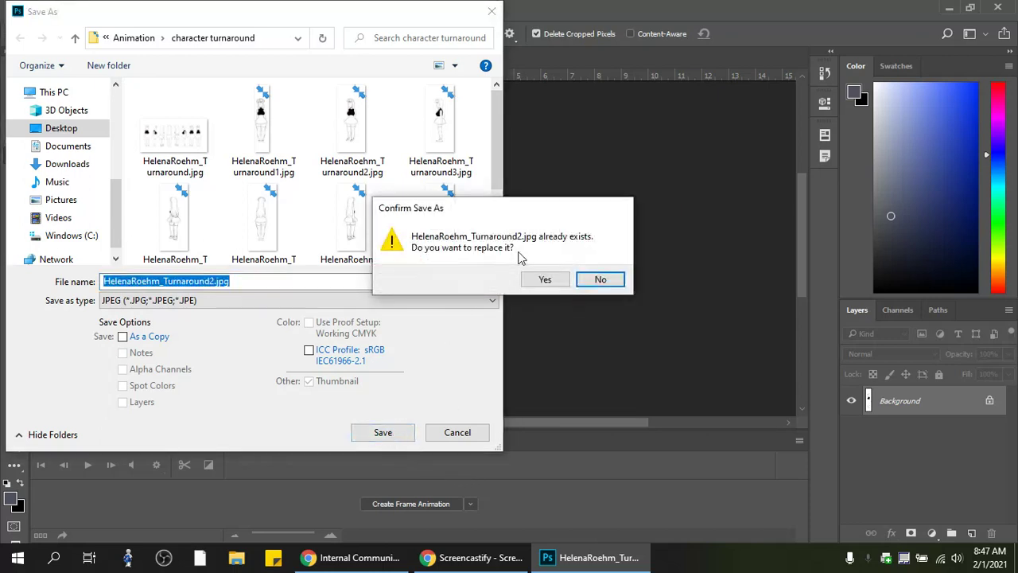
left_click(545, 282)
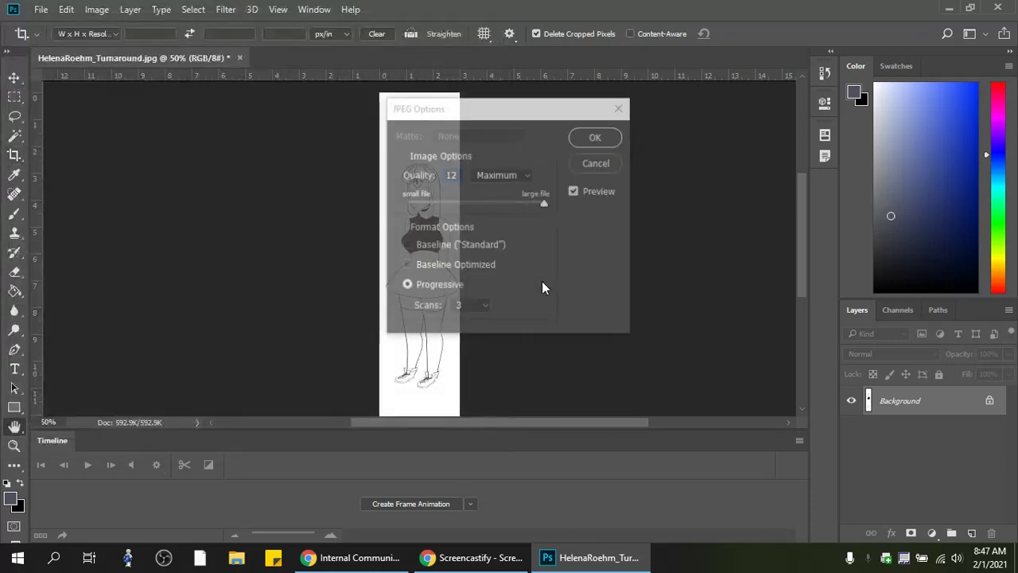
left_click(598, 137)
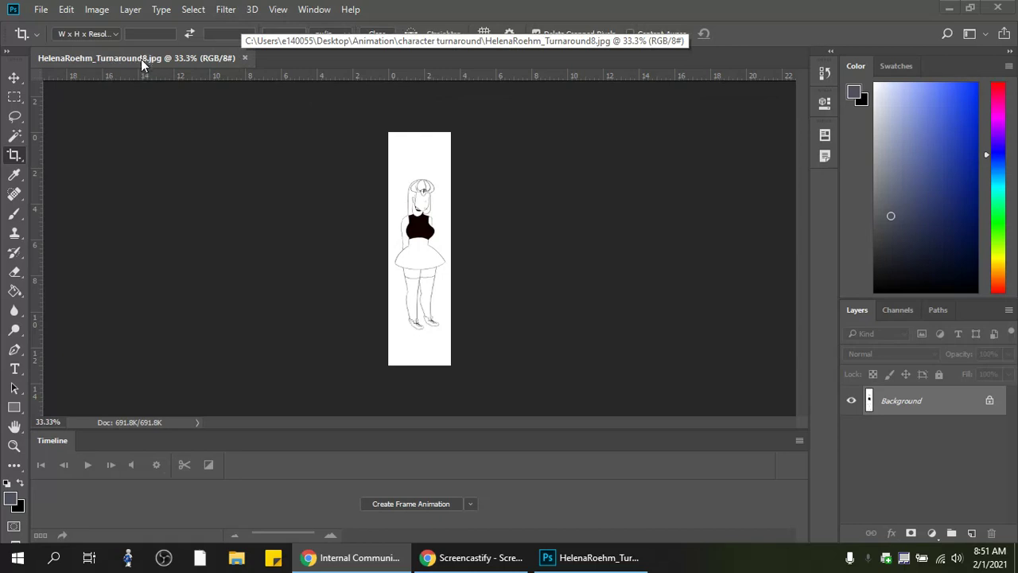
Close the cropped image of the eighth pose
left_click(245, 58)
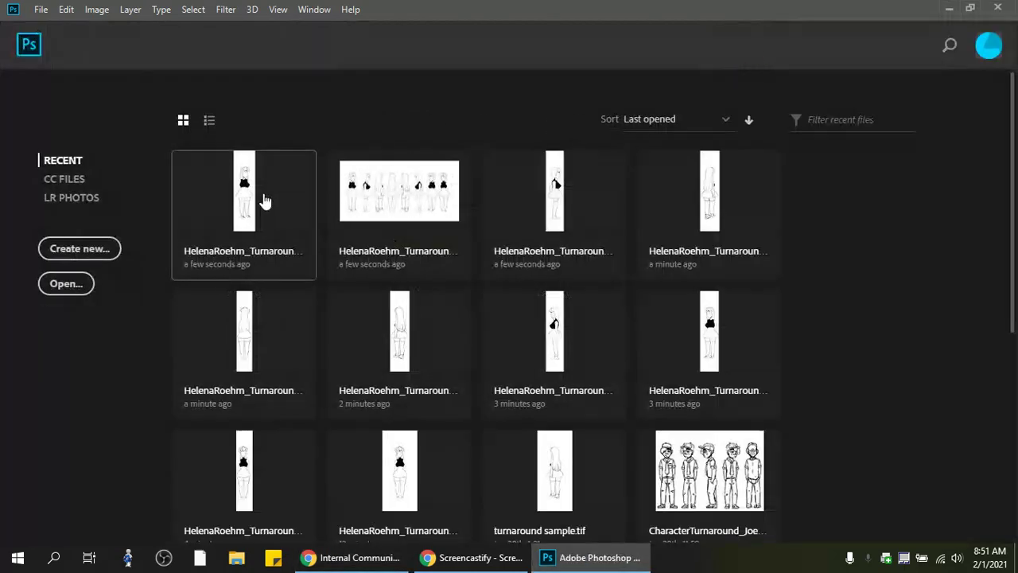
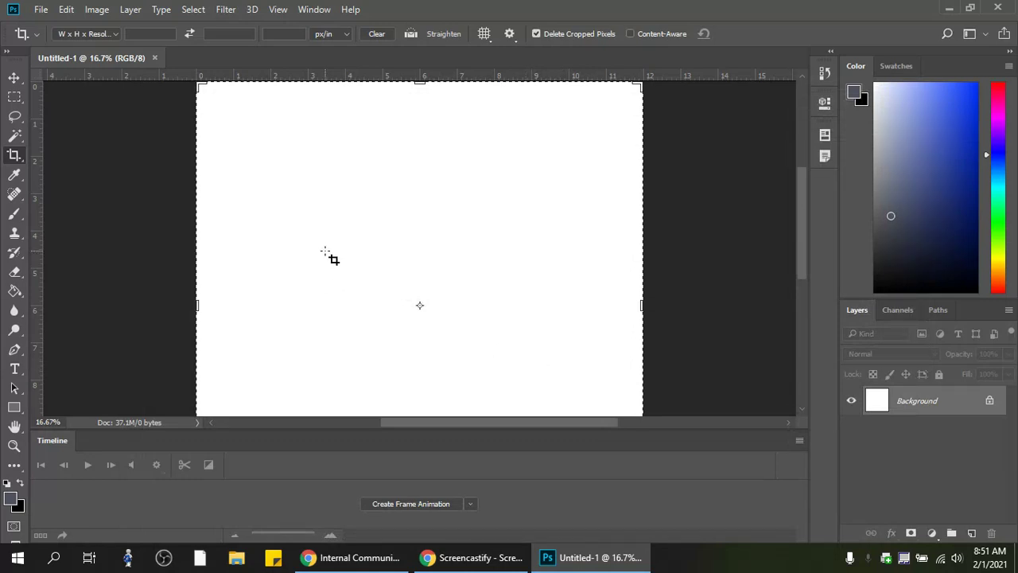
Use Load Files into Stack to bring the eight numbered turnaround JPEGs, 1 to 8, into one document as layers
left_click(40, 9)
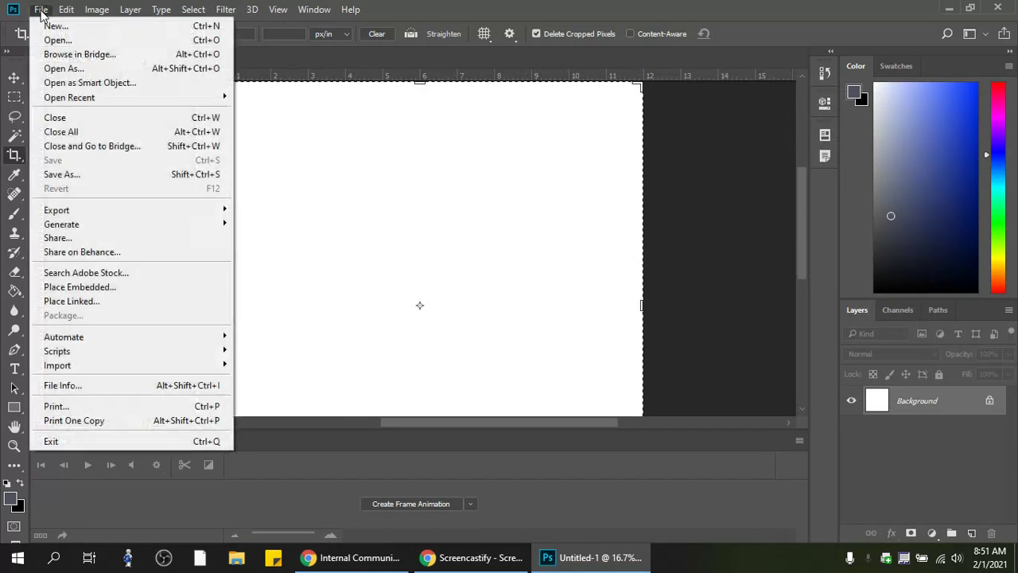
mouse_move(65, 373)
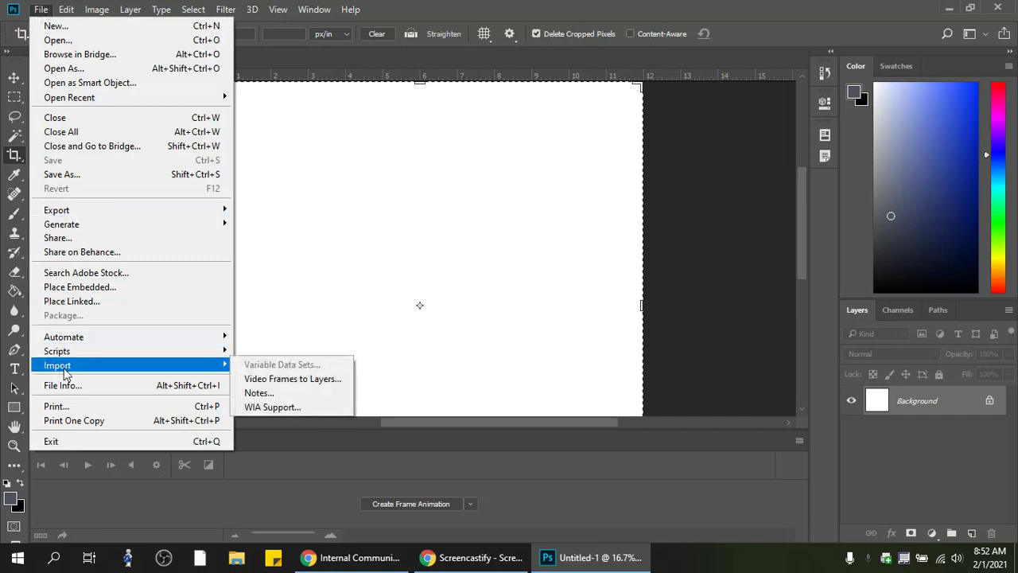
mouse_move(156, 355)
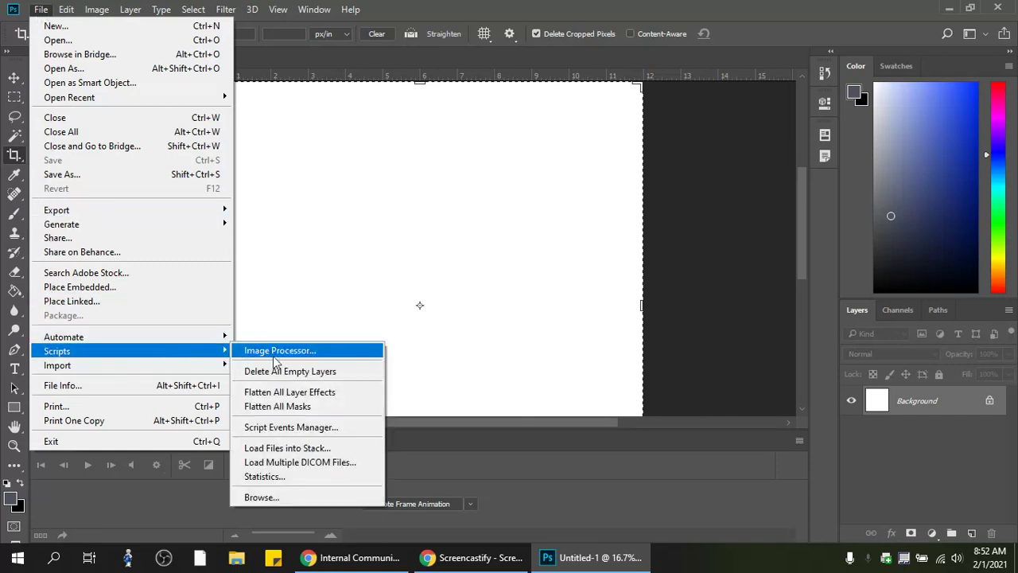
left_click(294, 450)
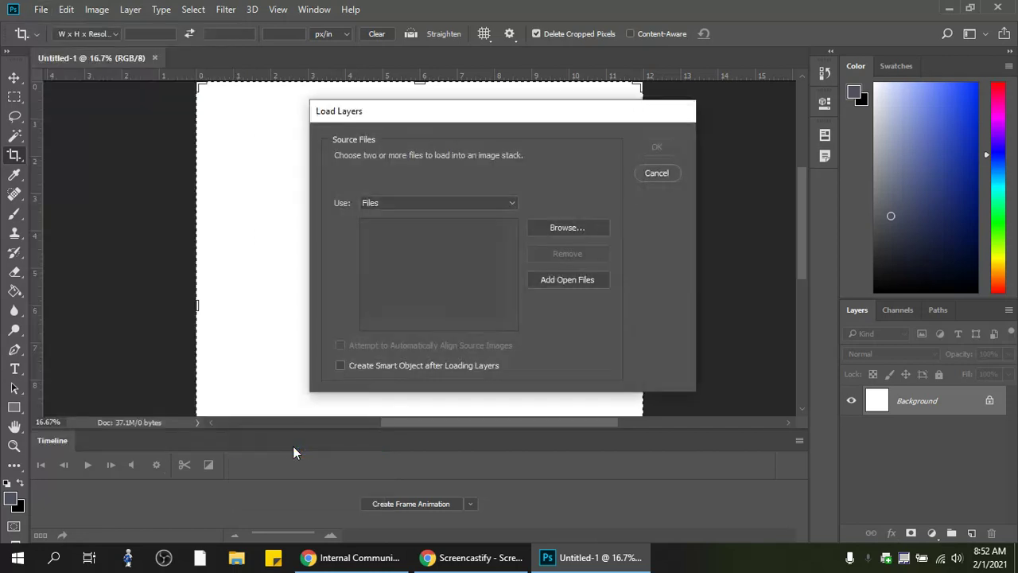
left_click(569, 229)
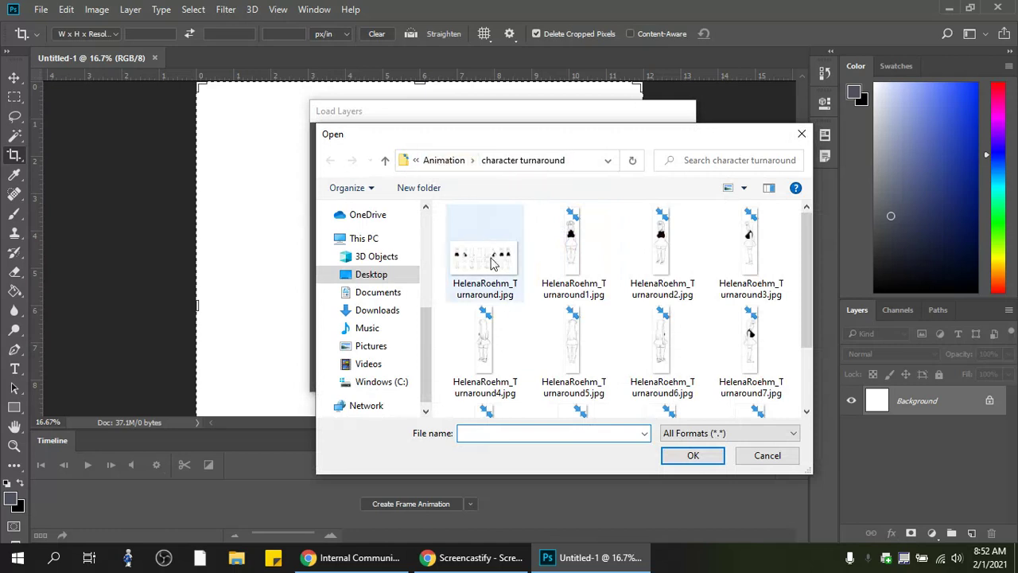
left_click(569, 250)
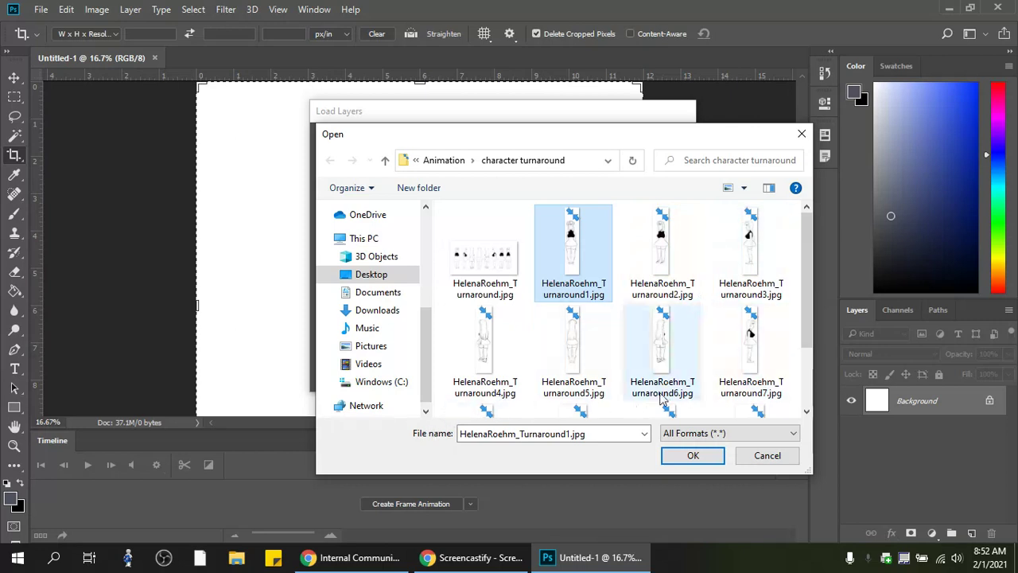
left_click_drag(809, 319, 813, 360)
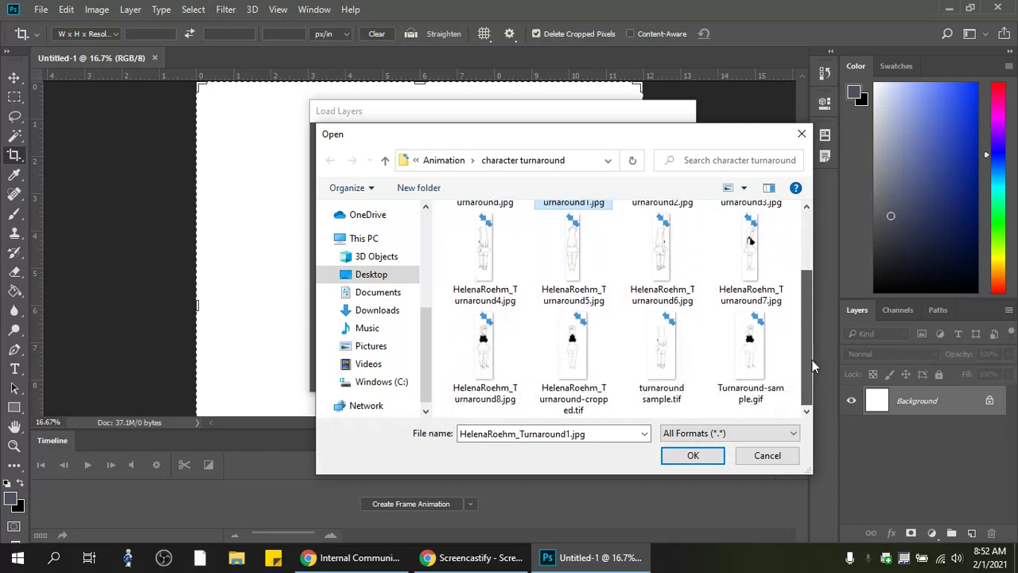
left_click(484, 381, "shift")
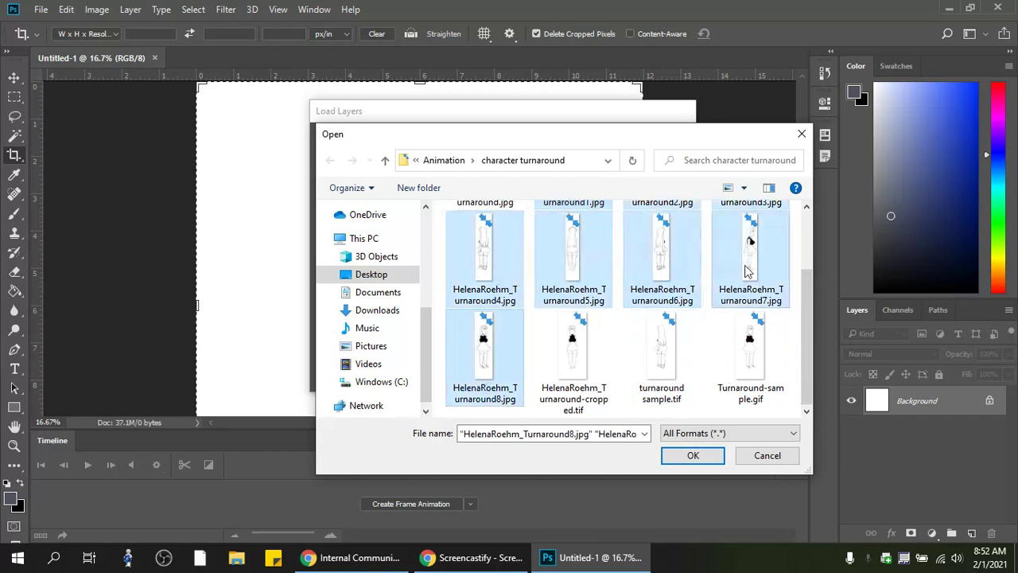
left_click(711, 456)
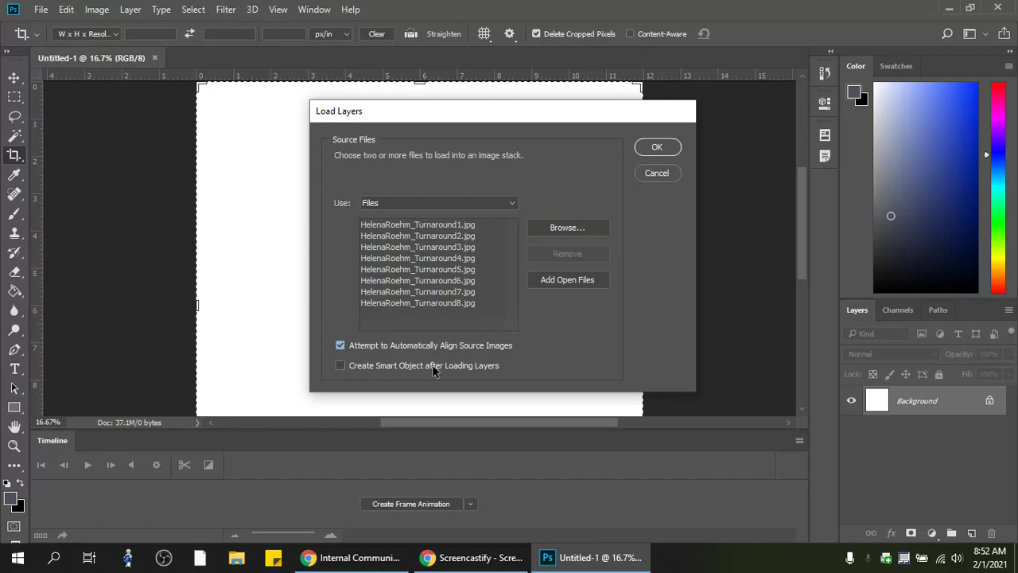
left_click(648, 151)
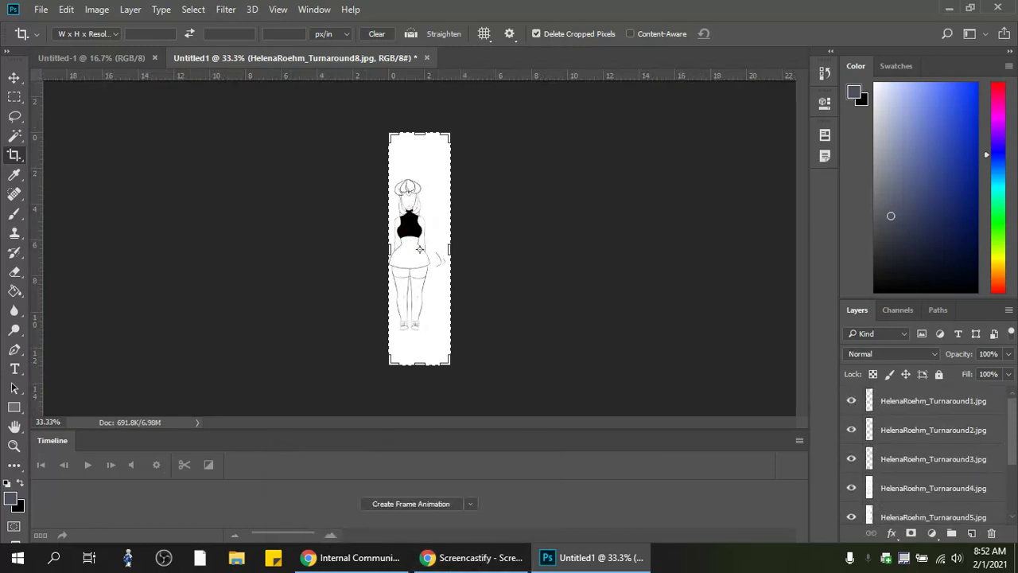
Hide the layers of poses 2 through 8 so that only the Turnaround1 layer is shown
scroll(869, 445, "up", 3)
left_click(852, 432)
left_click(849, 463)
left_click(849, 460)
left_click_drag(851, 459, 854, 518)
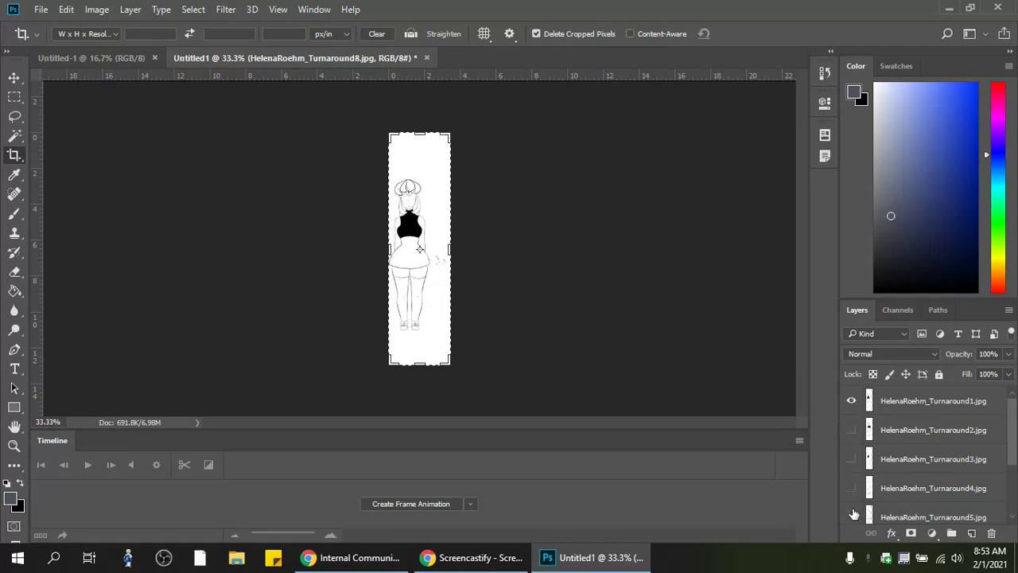
scroll(853, 472, "down", 3)
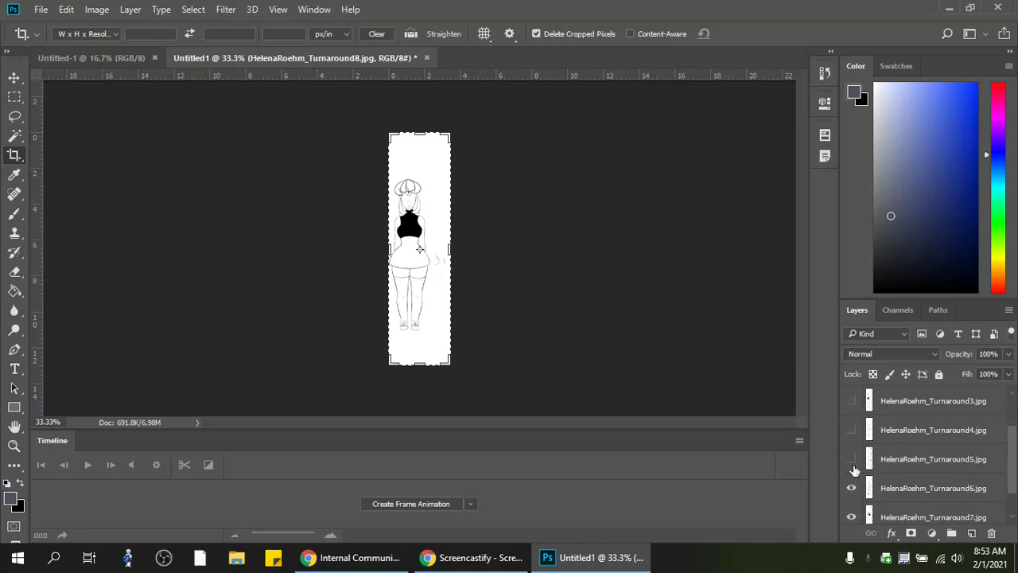
left_click(852, 517)
scroll(854, 509, "up", 3)
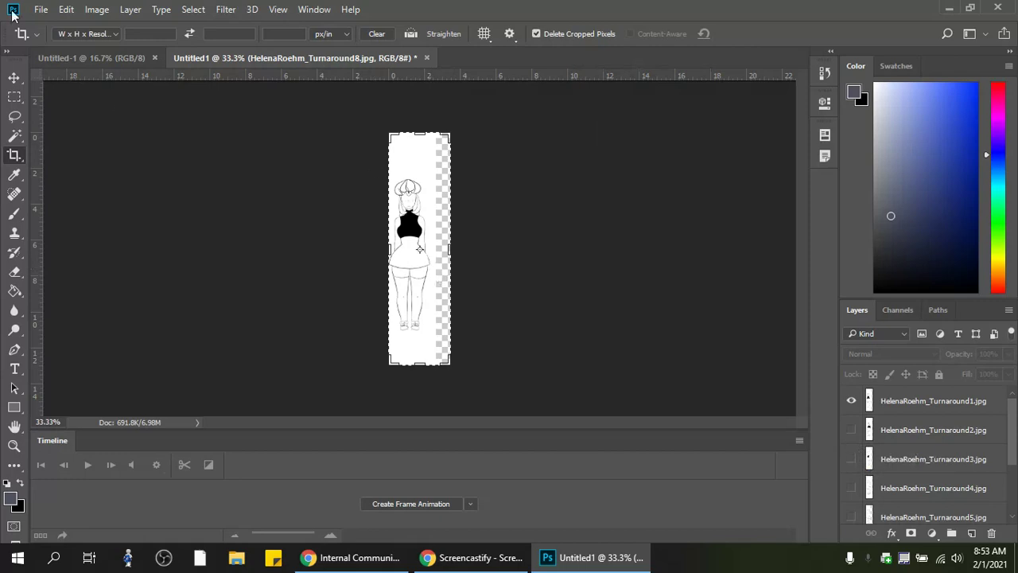
Move the Turnaround1 and Turnaround2 figures to the horizontal centre of the canvas, showing one layer at a time
left_click(14, 78)
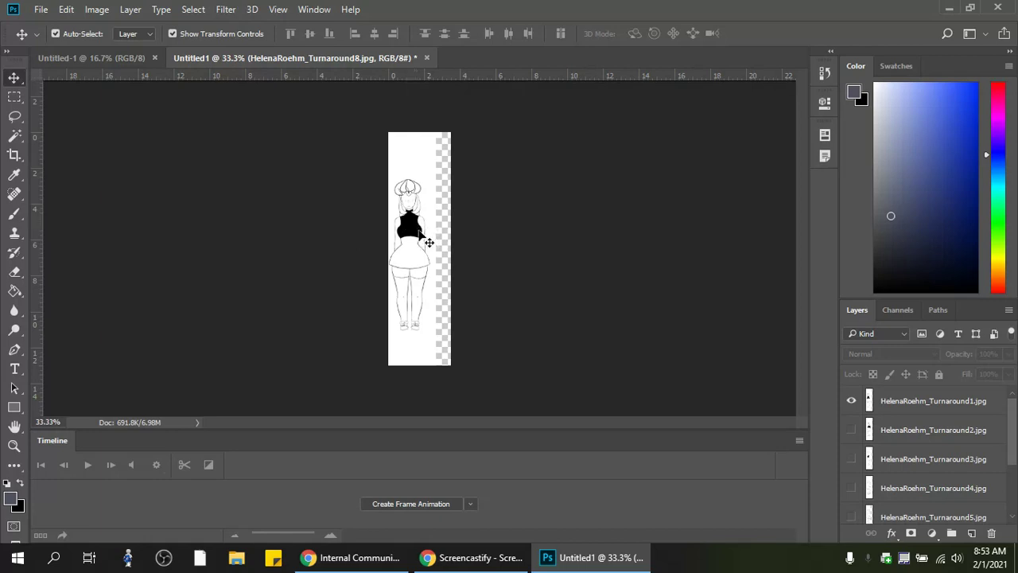
left_click_drag(423, 238, 430, 232)
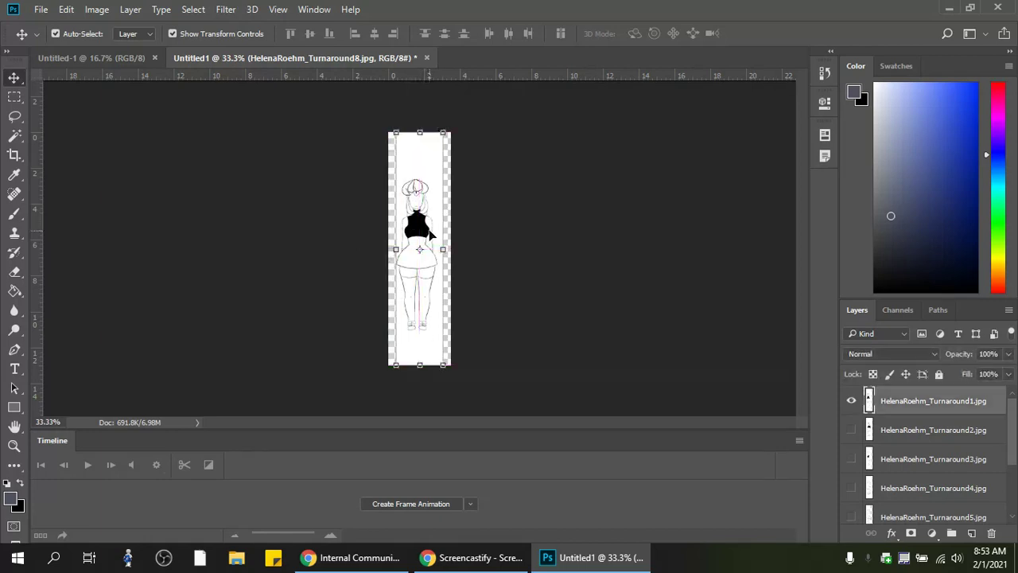
left_click(851, 430)
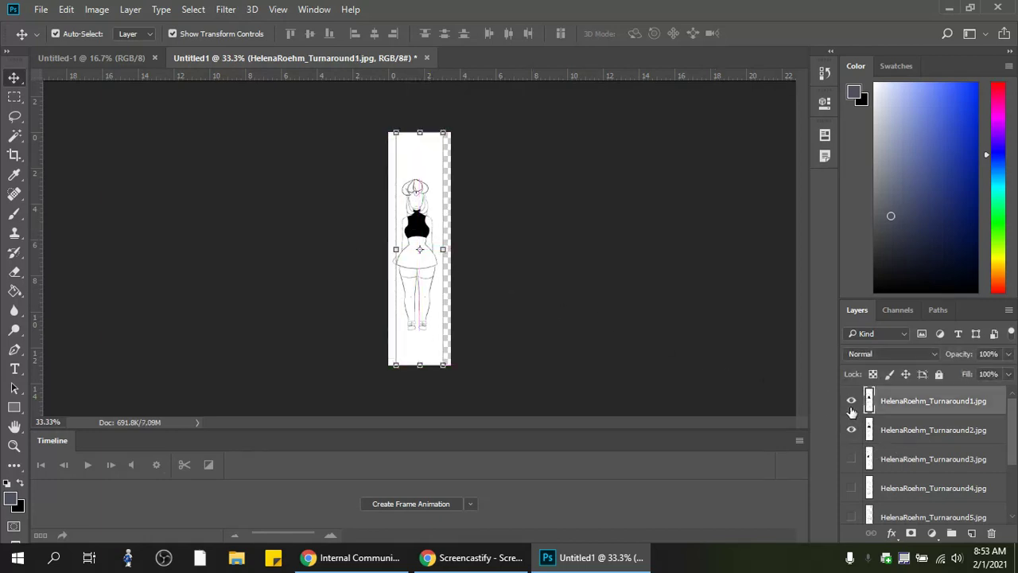
left_click(851, 403)
mouse_move(409, 272)
left_mouse_down()
mouse_move(430, 238)
mouse_move(424, 267)
left_mouse_up()
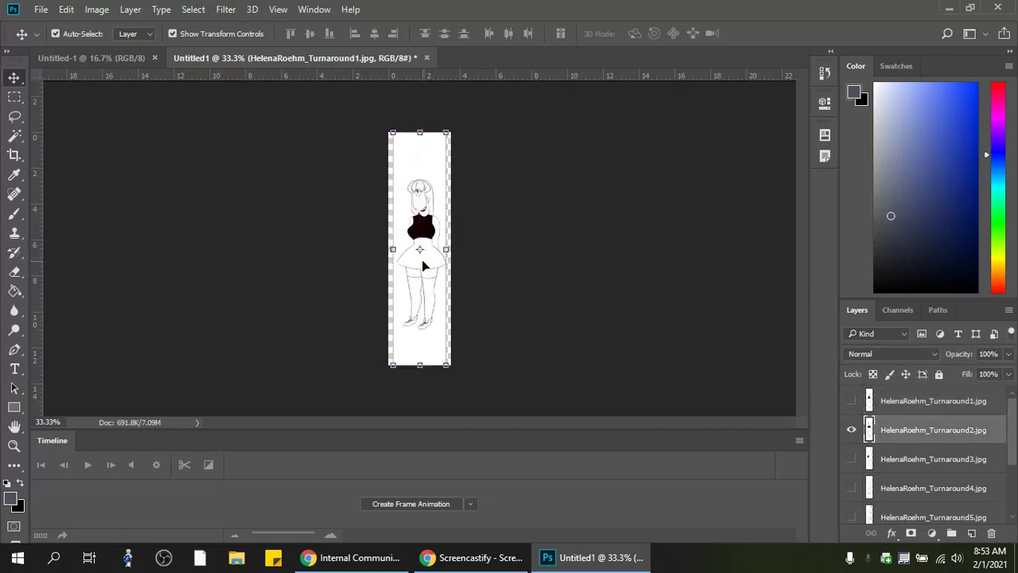
Centre the Turnaround3 and Turnaround4 figures horizontally on the canvas, each with the other layers hidden
left_click(852, 430)
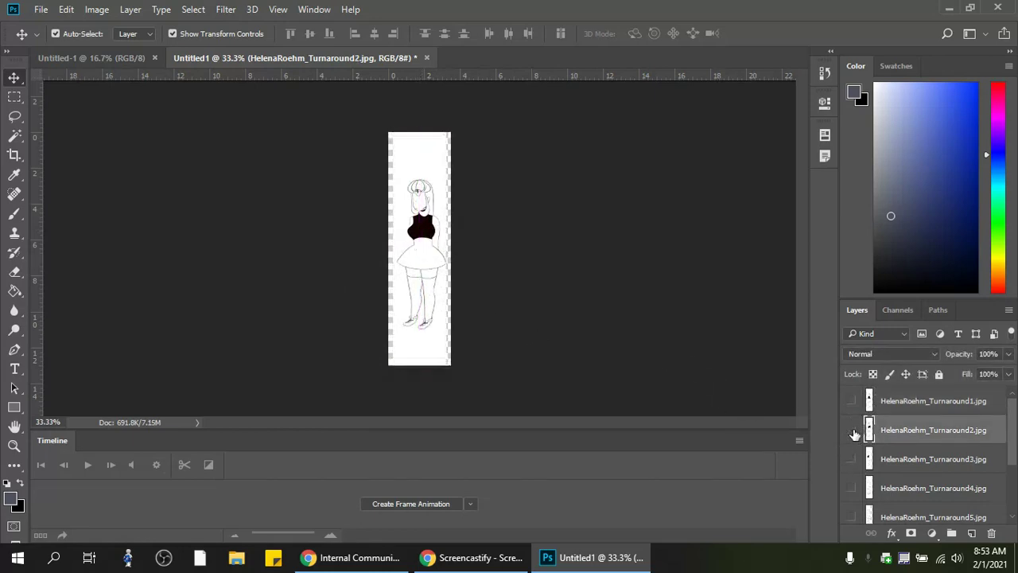
left_click(852, 459)
left_click_drag(420, 289, 426, 290)
left_click(851, 488)
left_click(852, 459)
left_click_drag(405, 285, 403, 288)
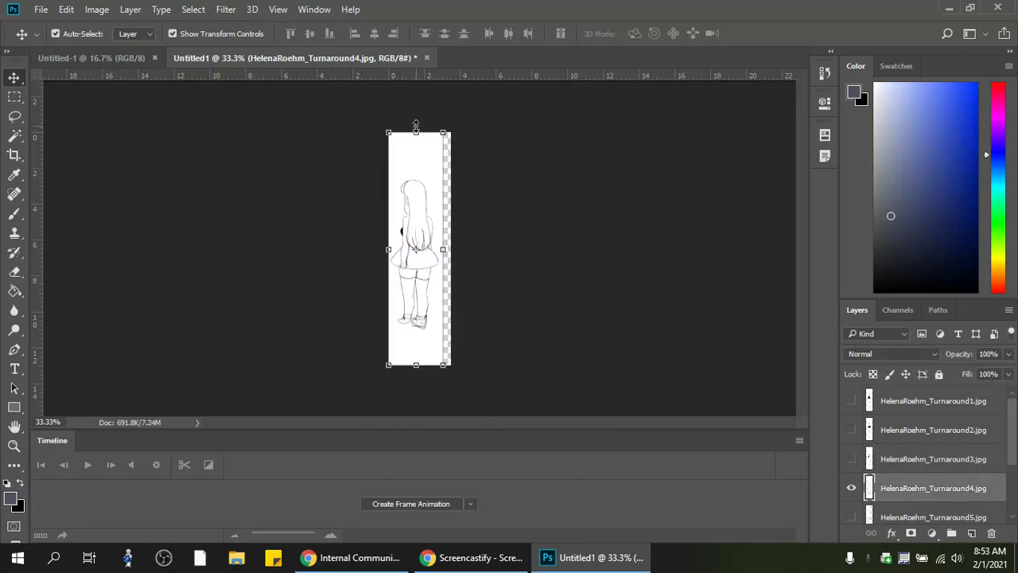
left_click_drag(430, 238, 420, 203)
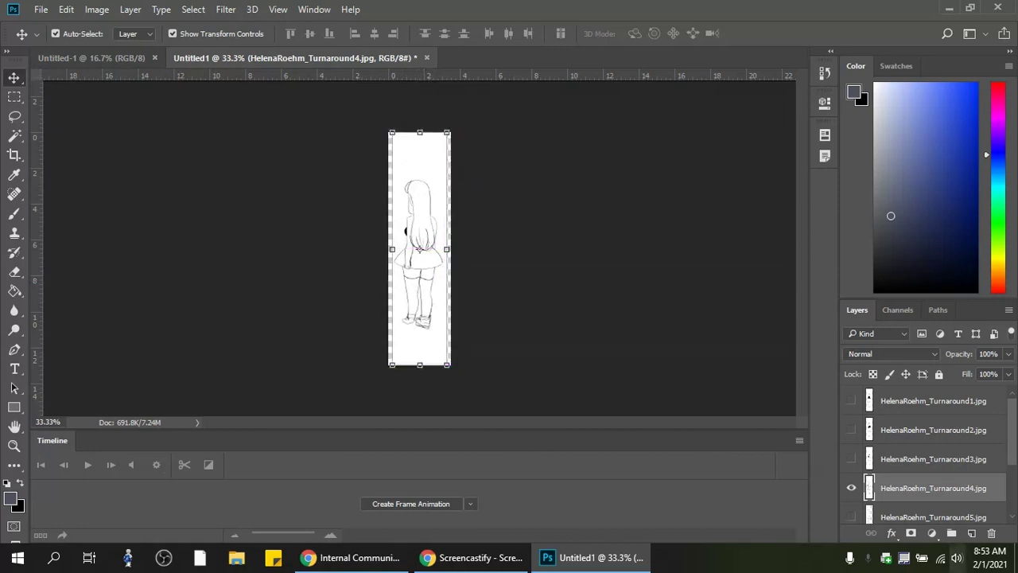
Centre the Turnaround5 and Turnaround6 figures horizontally on the canvas, each with the other layers hidden
scroll(997, 465, "down", 2)
left_click(851, 459)
left_click(851, 431)
left_click(850, 431)
left_click_drag(413, 261, 417, 261)
left_click(851, 488)
left_click(851, 459)
left_click_drag(409, 311, 417, 312)
Centre the Turnaround7 and Turnaround8 figures horizontally on the canvas, each with the other layers hidden
scroll(853, 488, "down", 1)
left_click(851, 480)
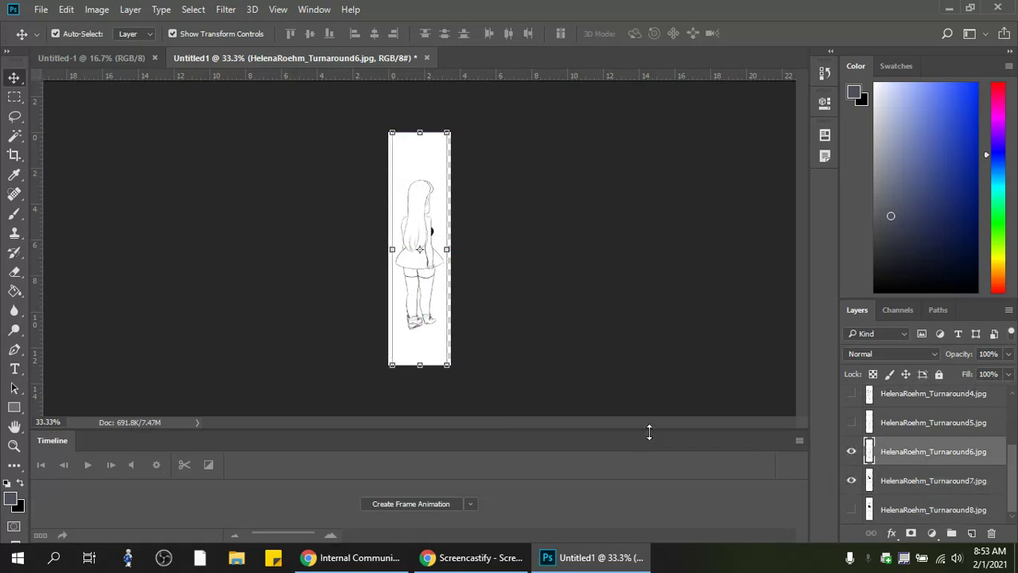
left_click(853, 452)
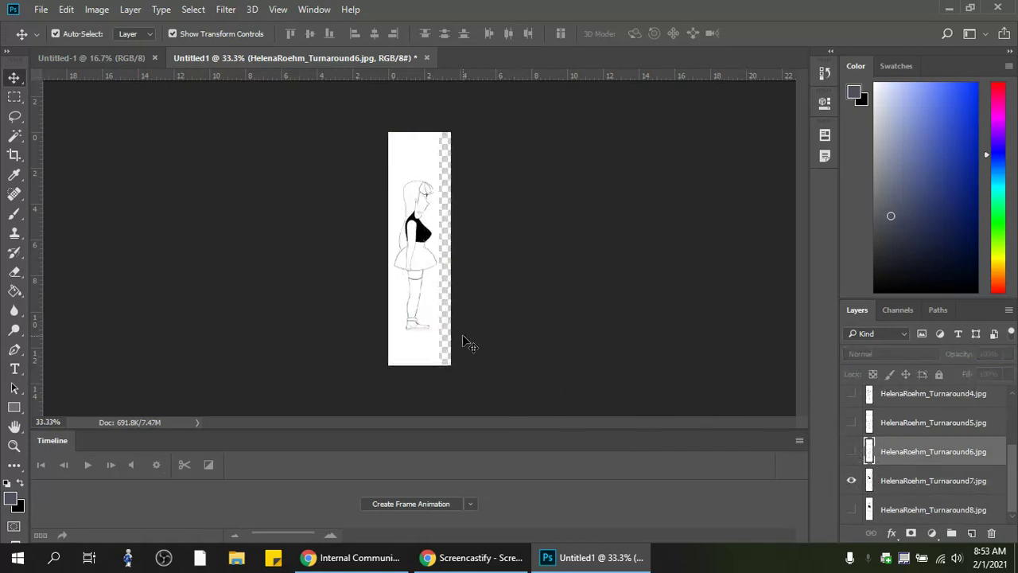
left_click_drag(409, 325, 413, 321)
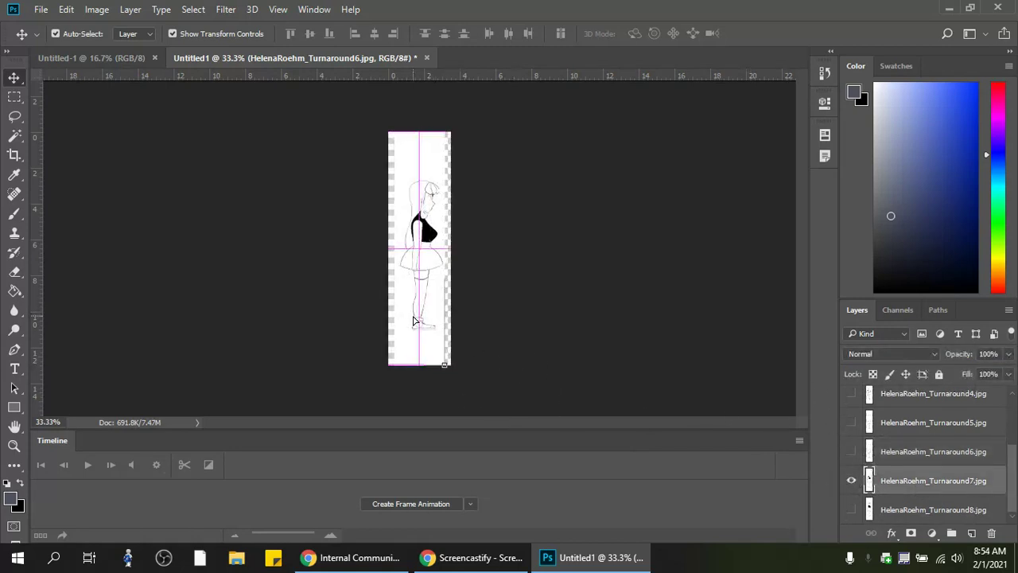
left_click(851, 481)
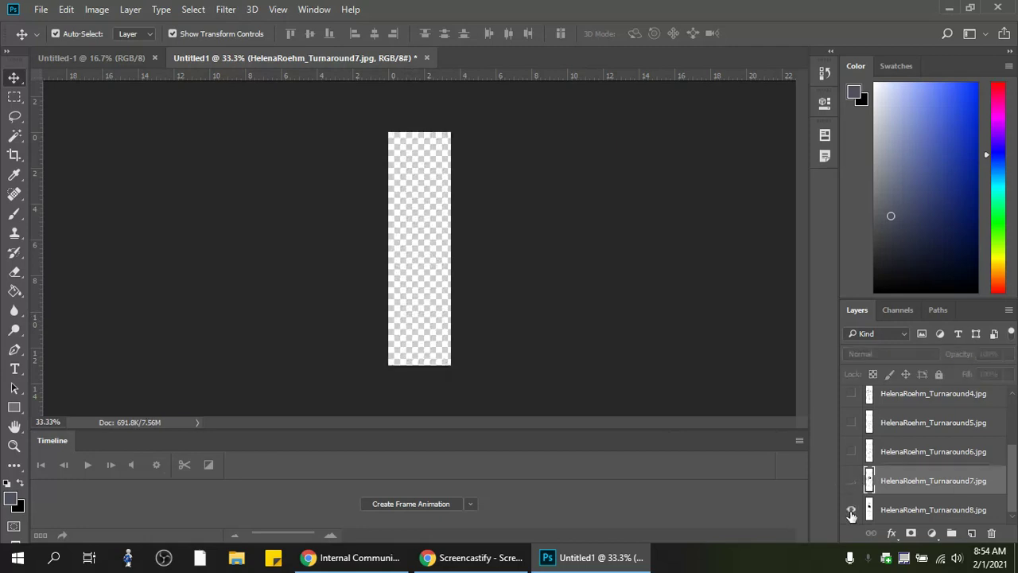
left_click(851, 509)
left_click(414, 296)
mouse_move(414, 296)
left_mouse_down()
mouse_move(401, 259)
mouse_move(432, 257)
mouse_move(418, 295)
left_mouse_up()
Check the placement of poses 7, 6 and 5 by toggling their visibility, and leave only the Turnaround1 layer shown
left_click(851, 509)
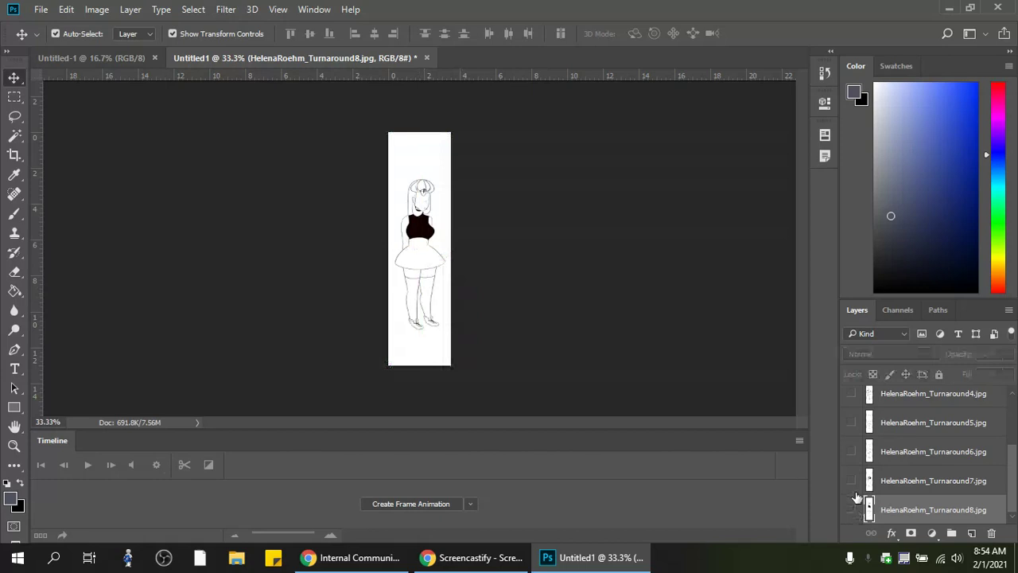
left_click(851, 481)
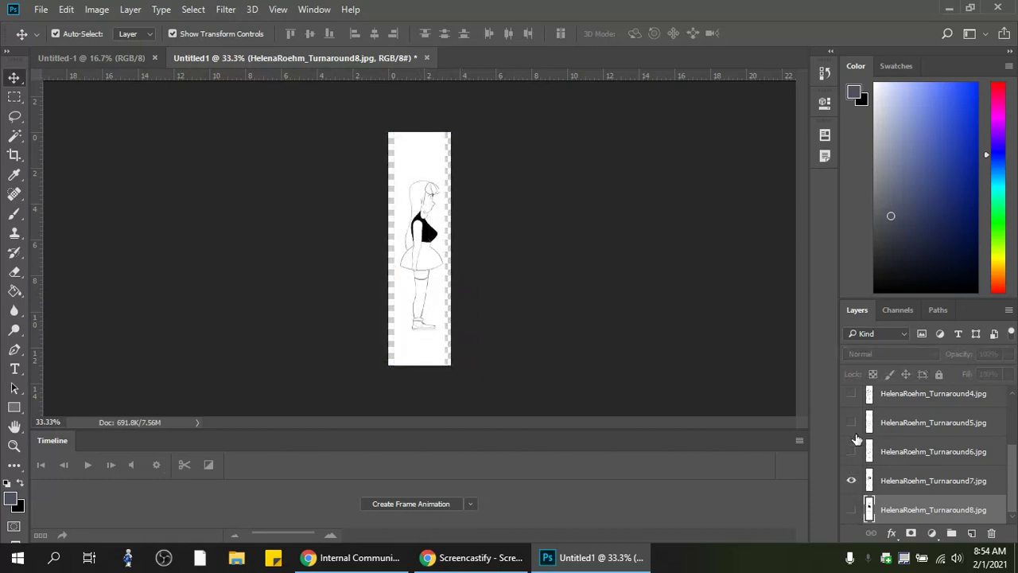
left_click(852, 451)
left_click(851, 423)
left_click(852, 481)
left_click(852, 451)
left_click(851, 423)
left_click_drag(1011, 450, 1011, 398)
left_click(851, 401)
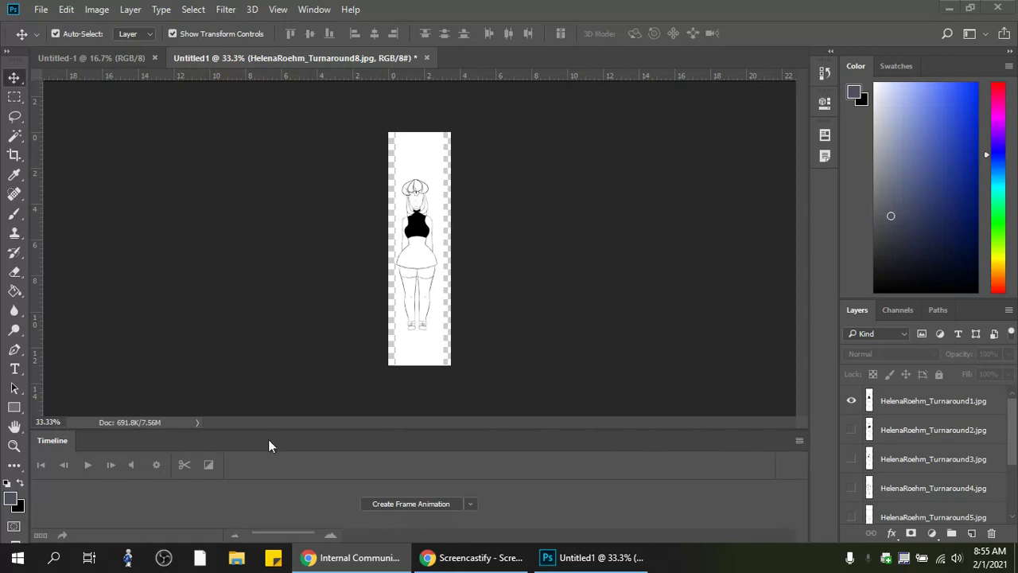
Create a frame animation in the timeline and make its frames from the layers
left_click(314, 10)
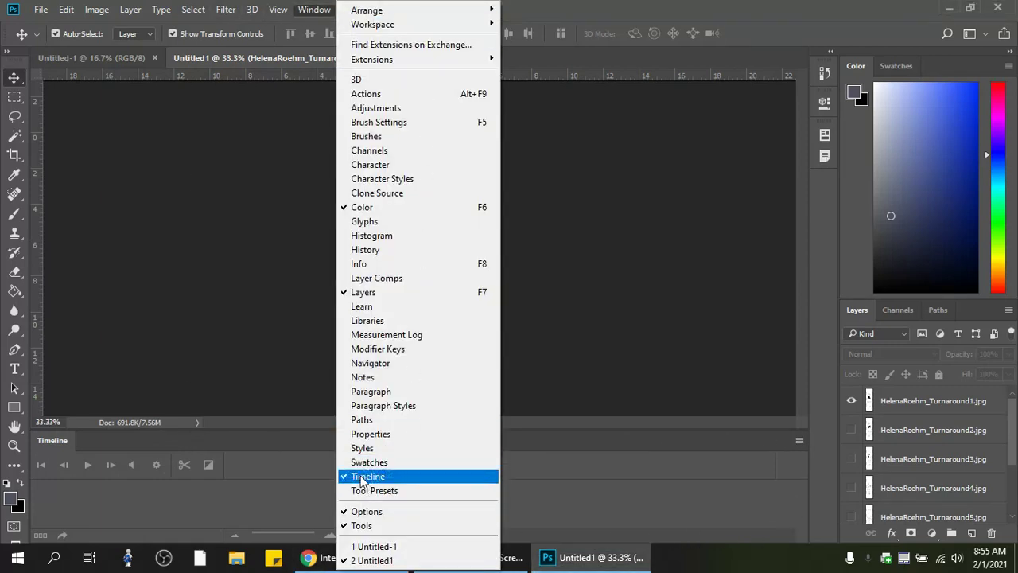
left_click(677, 18)
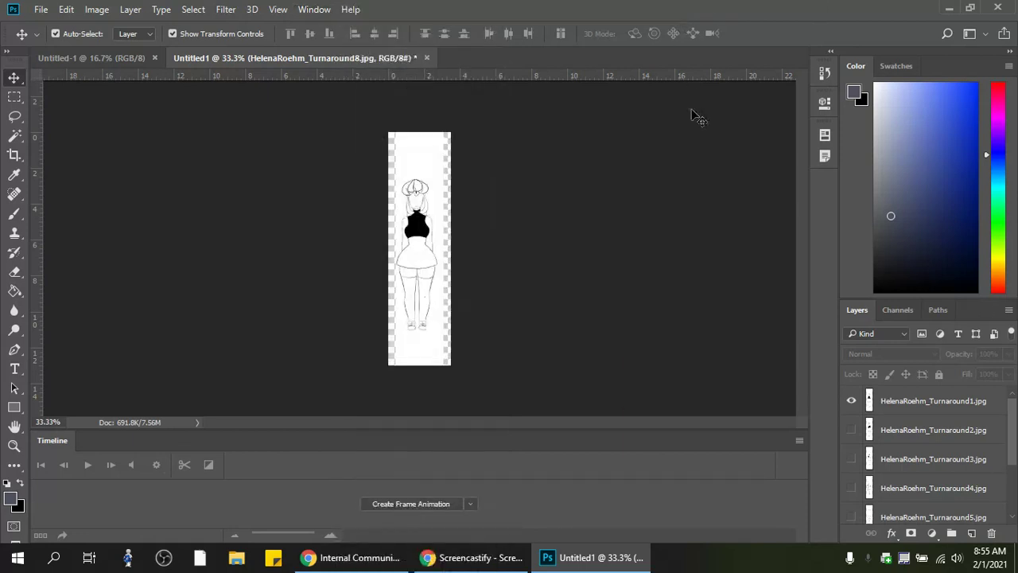
left_click(470, 504)
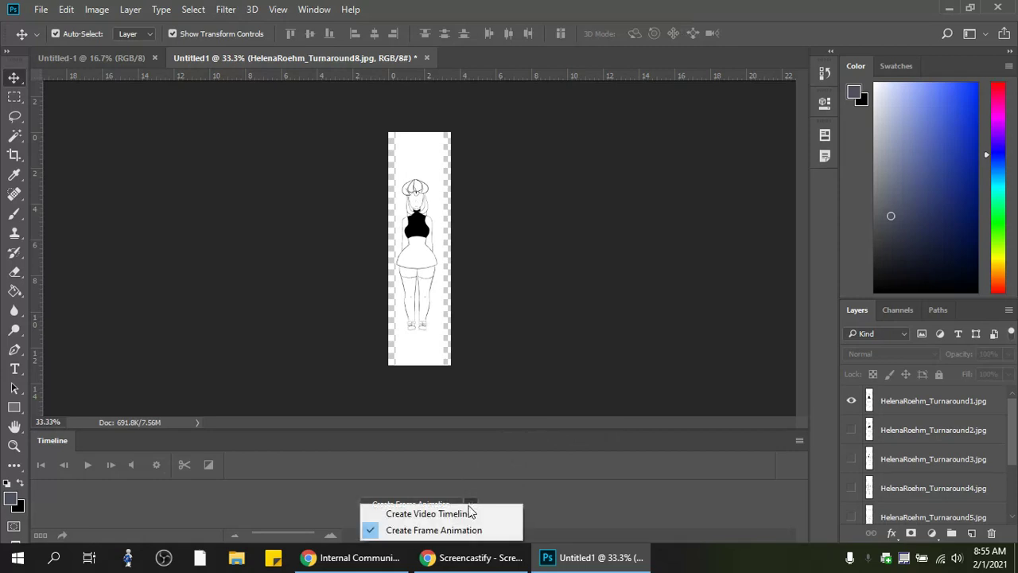
left_click(401, 531)
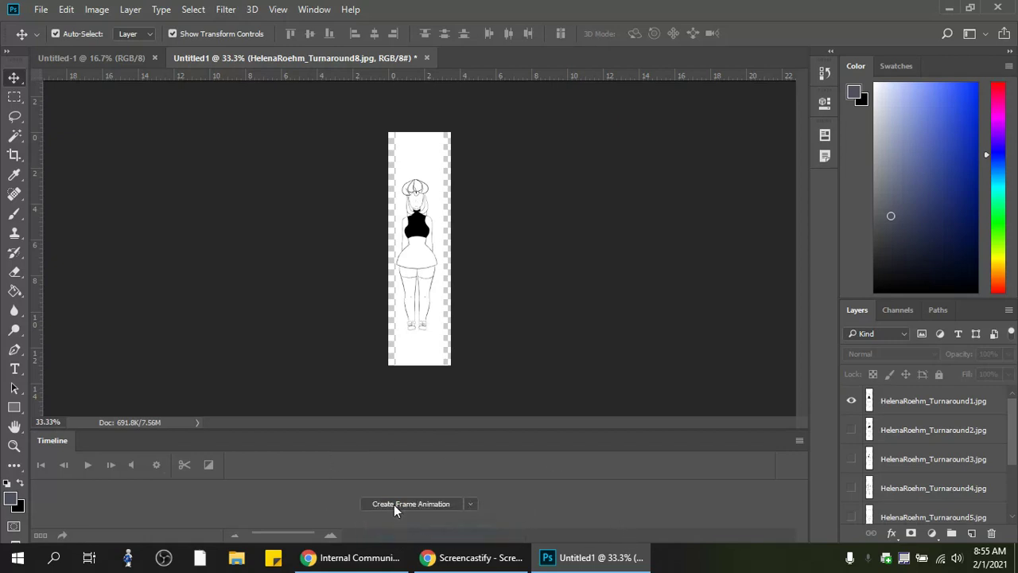
left_click(395, 506)
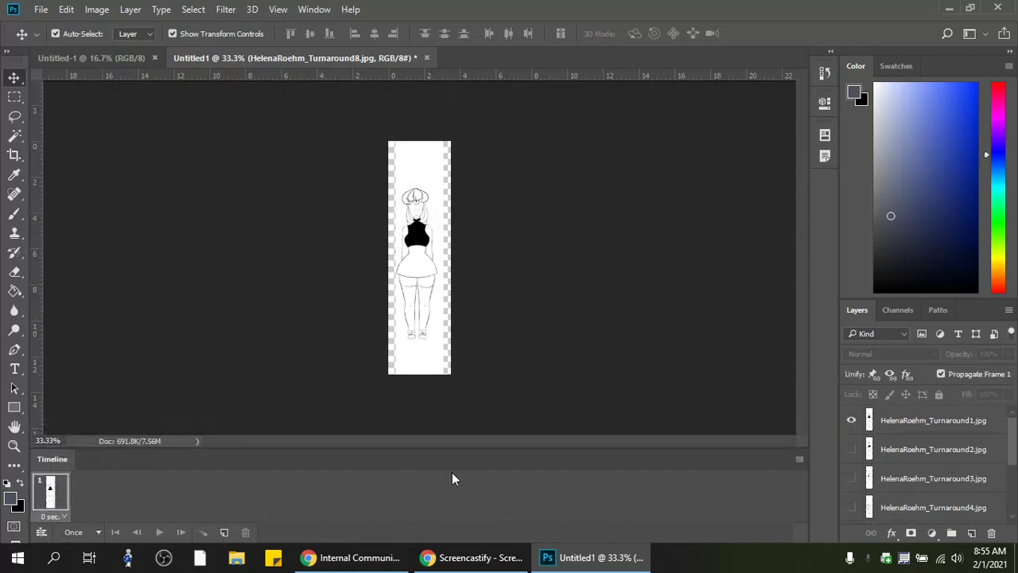
left_click(800, 460)
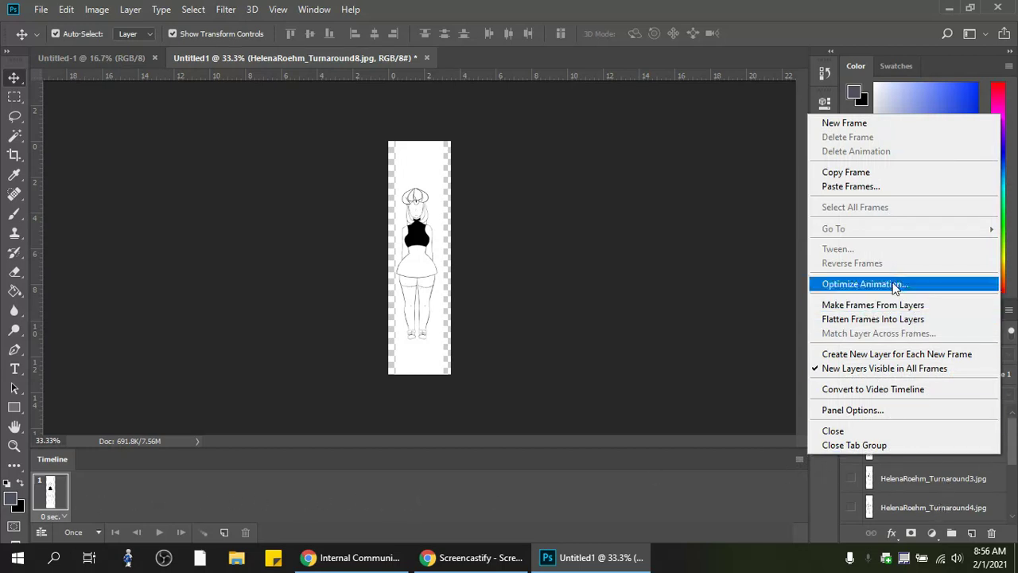
left_click(862, 311)
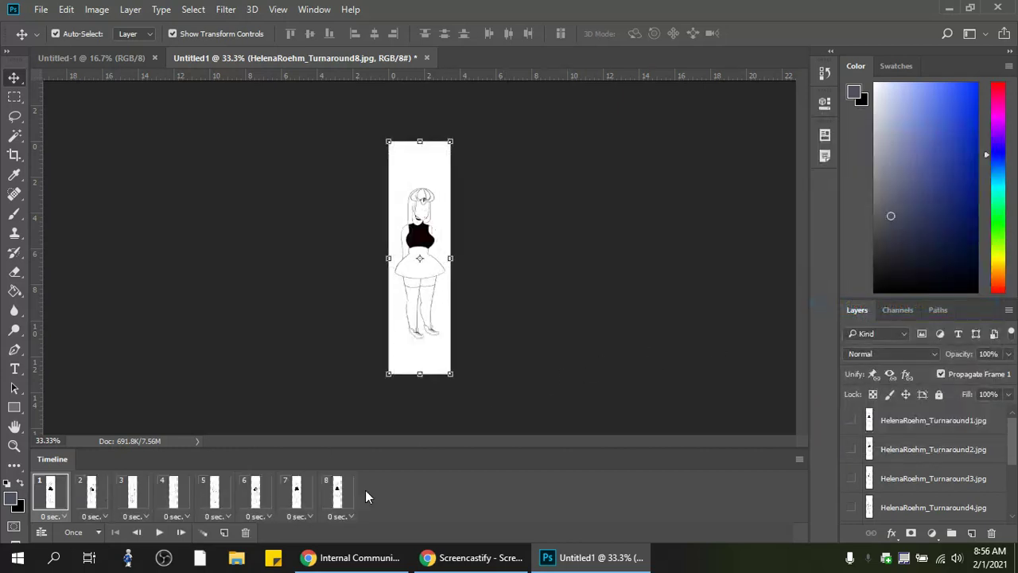
Step through frames 2 to 8 in the timeline and play the animation to check the pose order
left_click(92, 495)
left_click(132, 495)
left_click(173, 495)
left_click(218, 494)
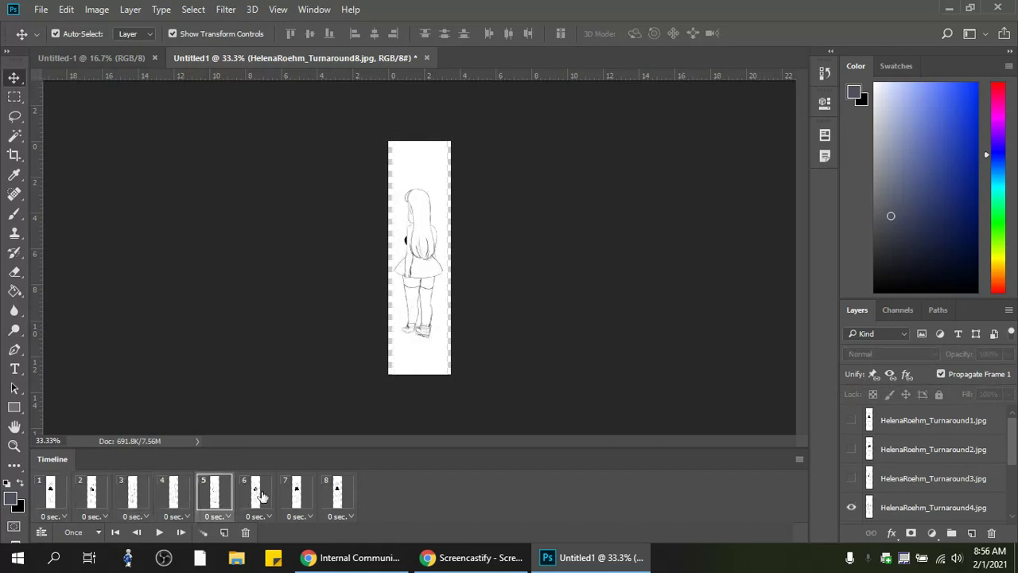
left_click(255, 495)
left_click(297, 495)
left_click(337, 495)
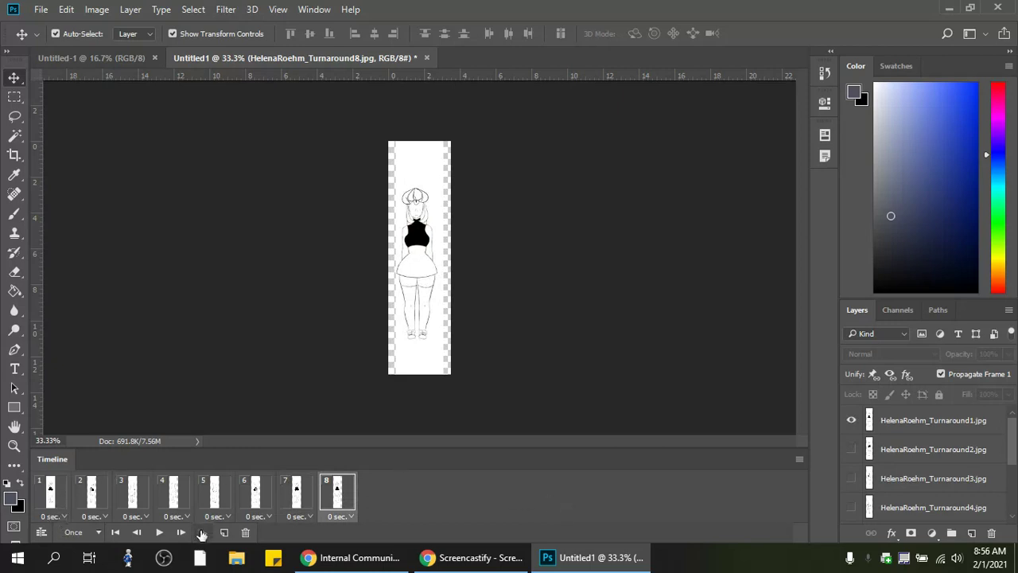
left_click(159, 532)
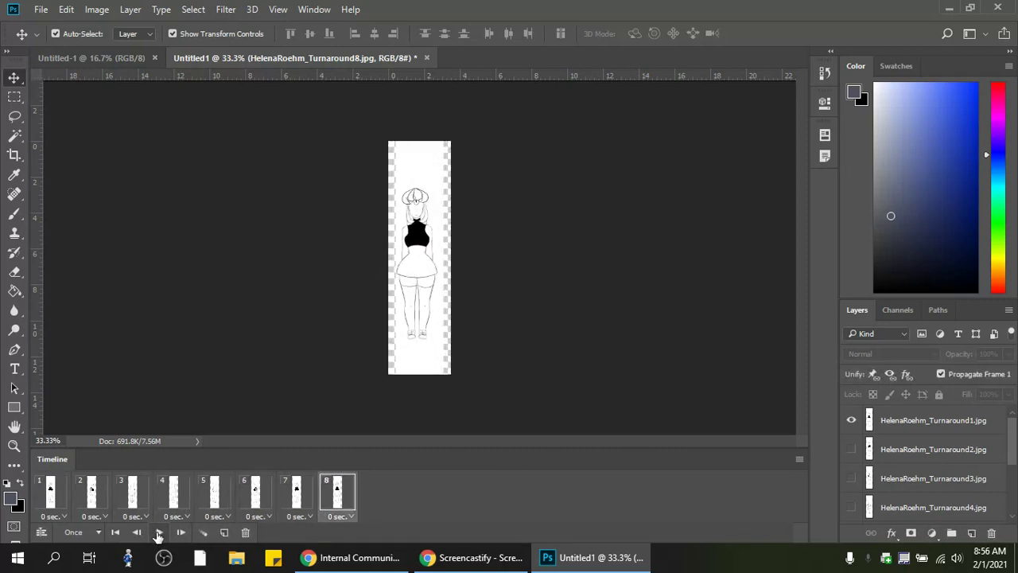
Select all eight frames and set their delay to 0.2 seconds
left_click(52, 517)
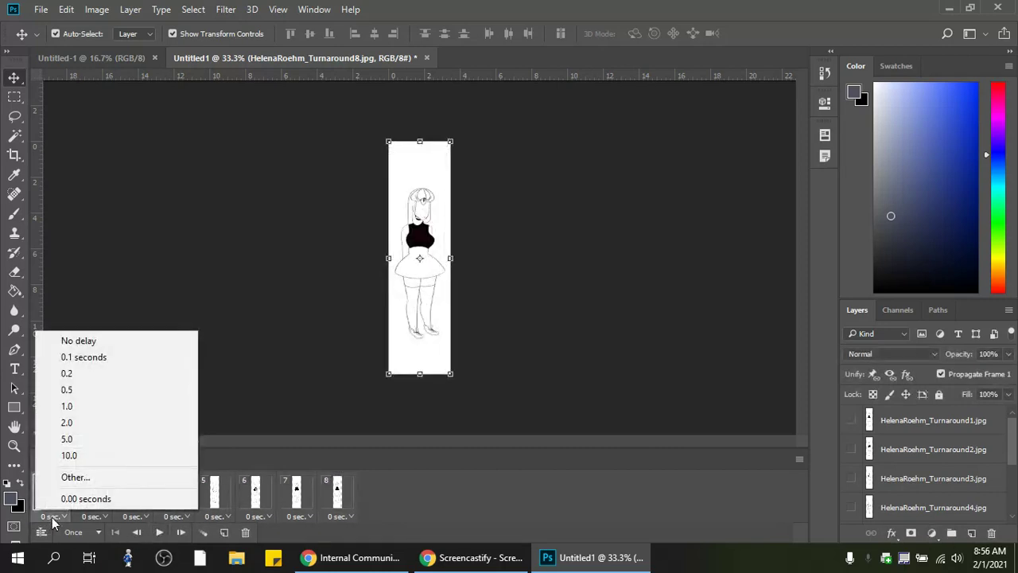
left_click(339, 517)
left_click(339, 517)
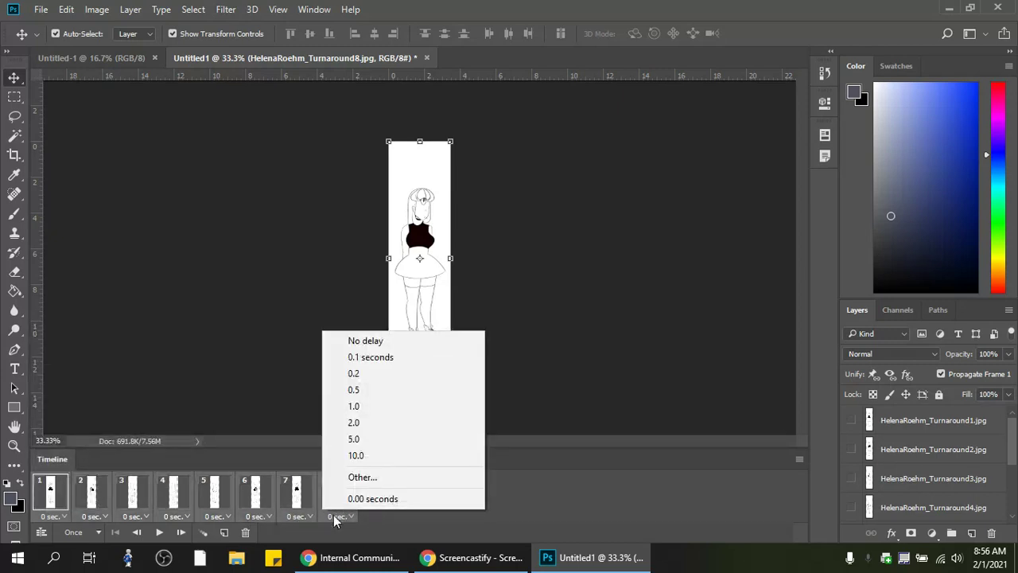
left_click(333, 517)
left_click(334, 517)
left_click(355, 373)
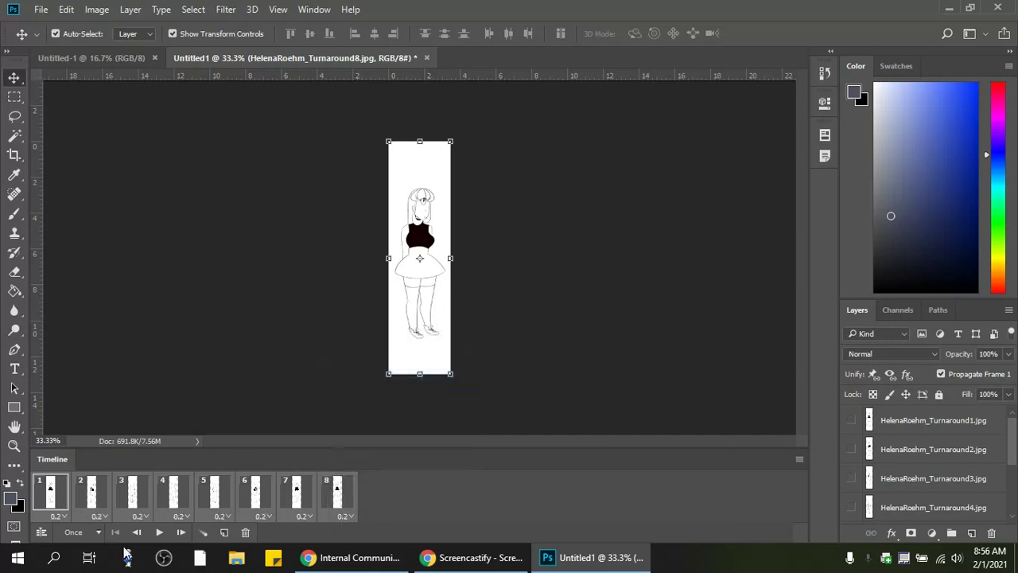
Play the single-pass animation repeatedly to check the frame timing
left_click(160, 532)
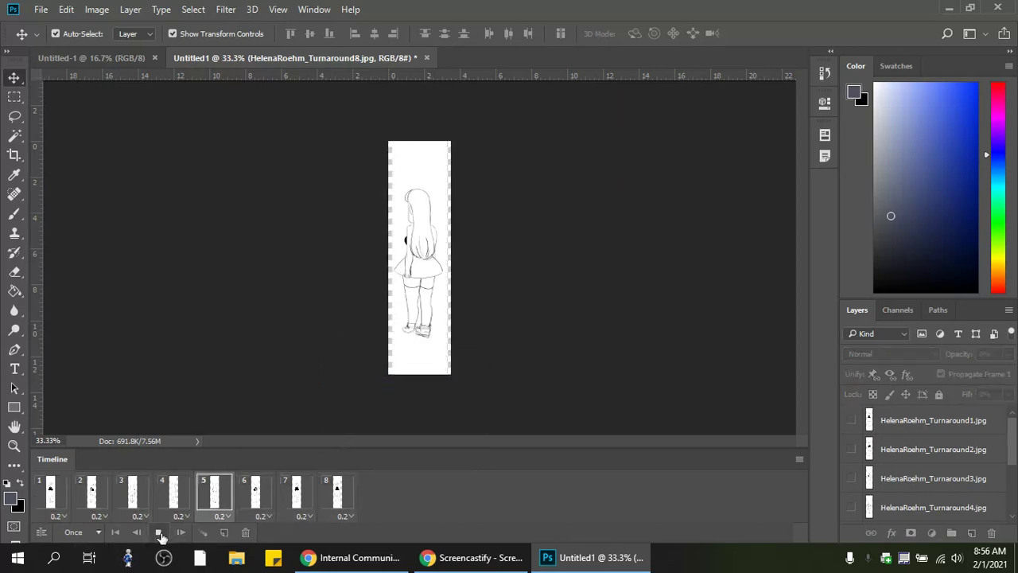
left_click(159, 532)
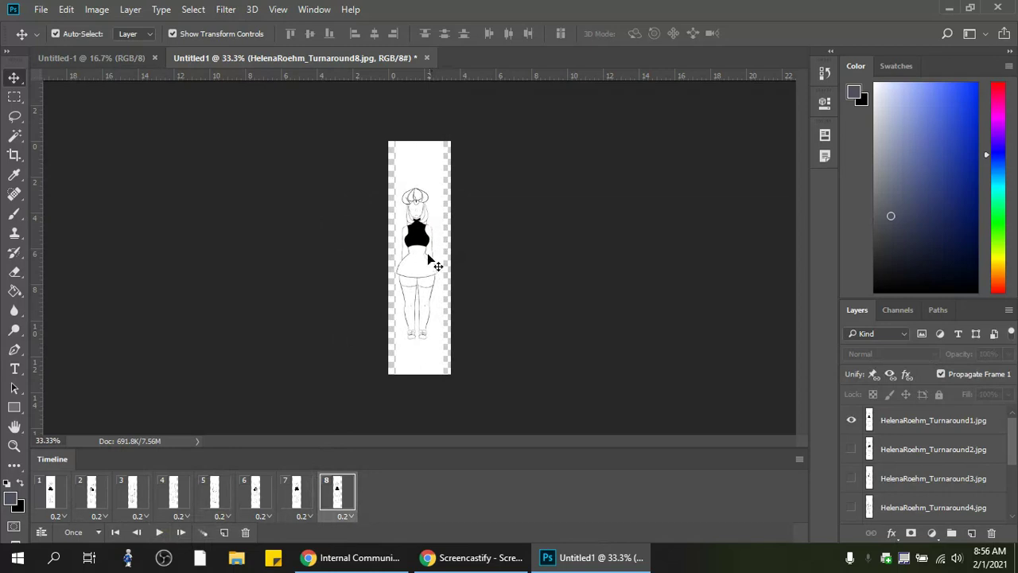
left_click(160, 532)
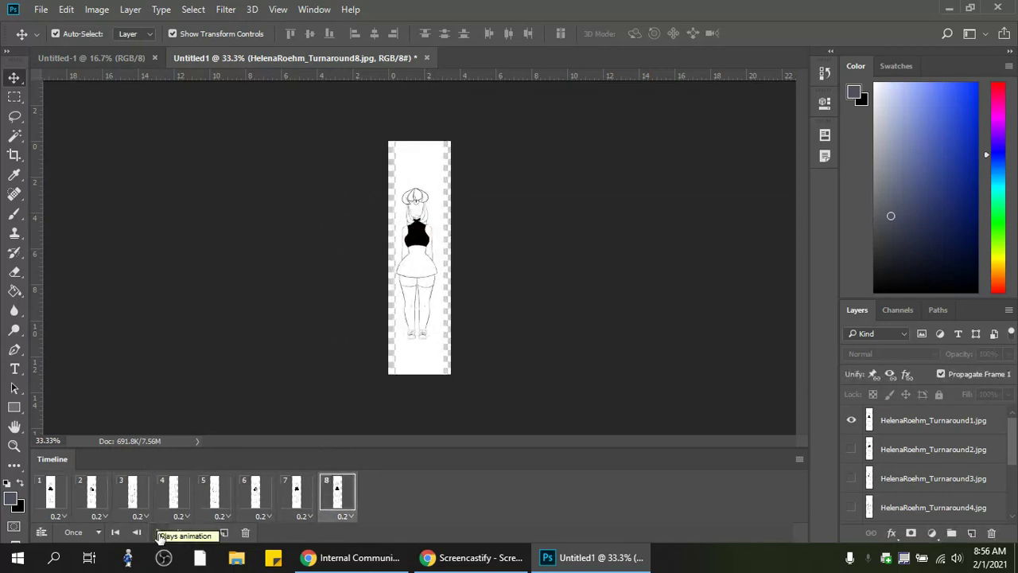
left_click(160, 537)
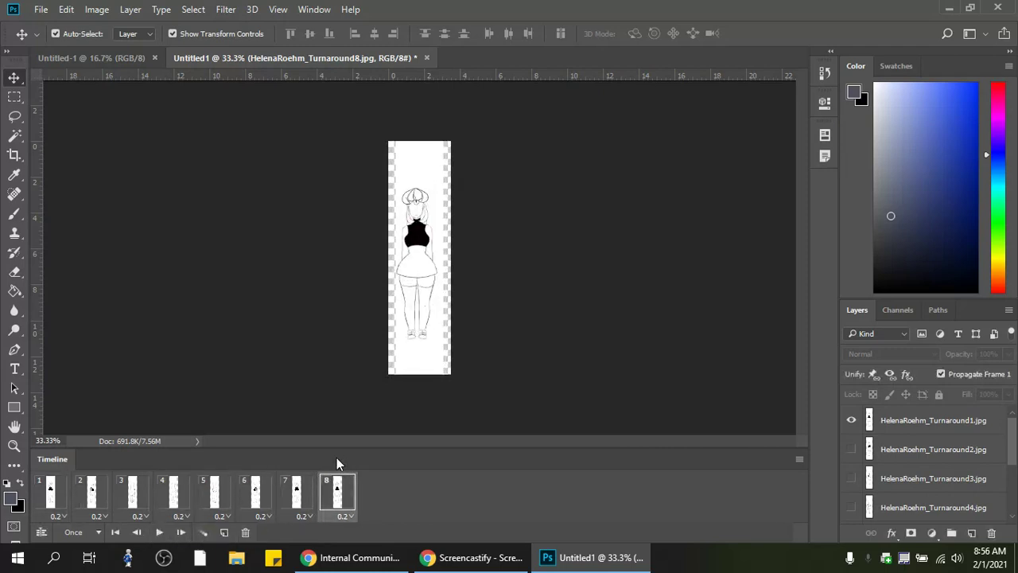
Set the animation's looping option to Forever and preview the looped playback
left_click(97, 533)
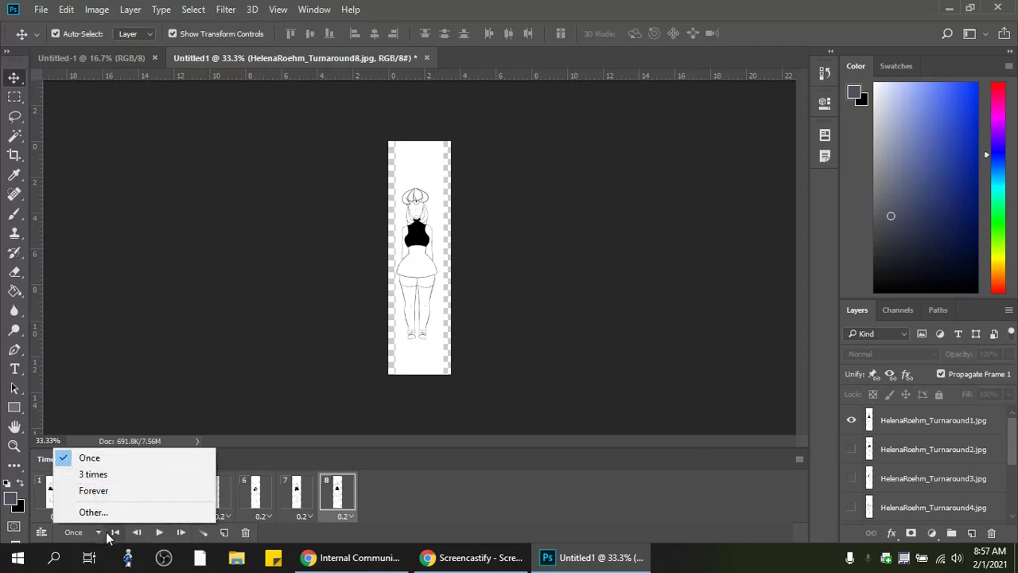
left_click(83, 538)
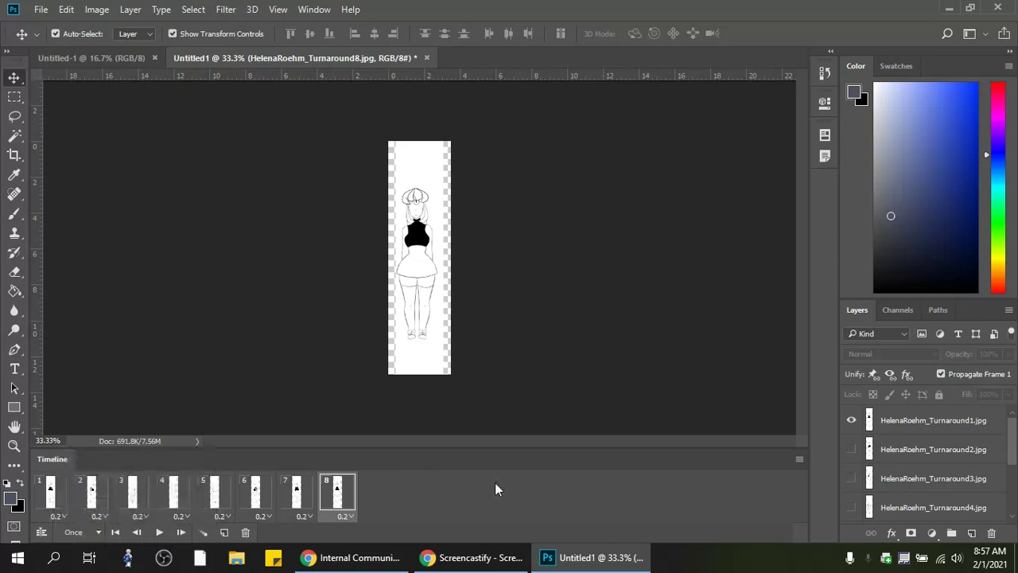
left_click(98, 533)
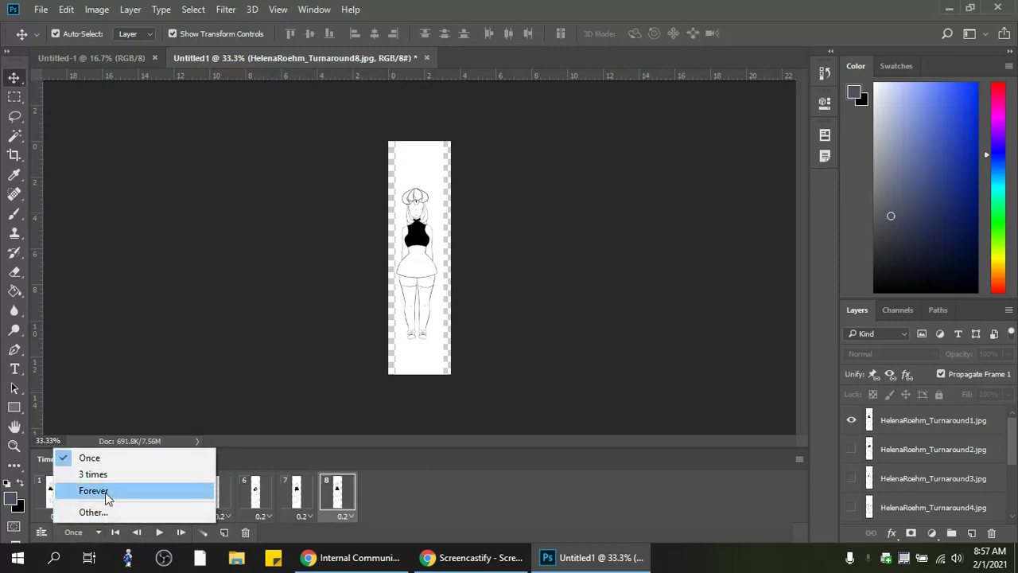
left_click(104, 489)
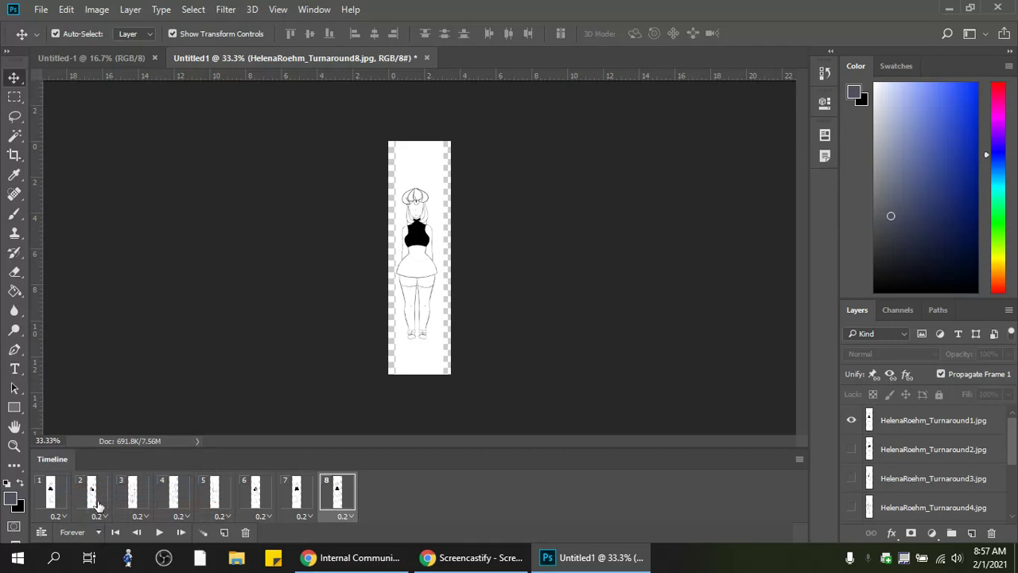
left_click(159, 532)
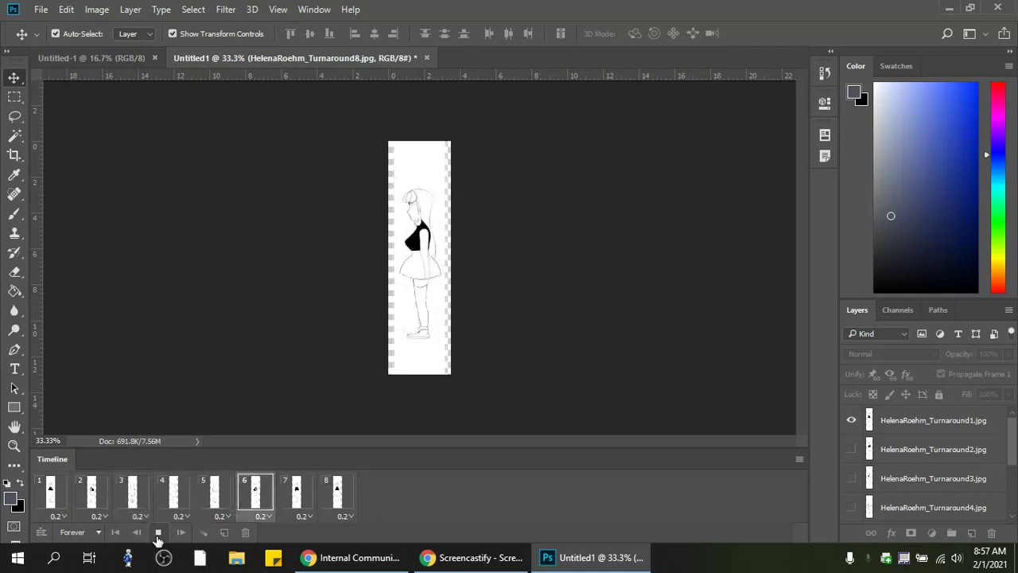
left_click(158, 533)
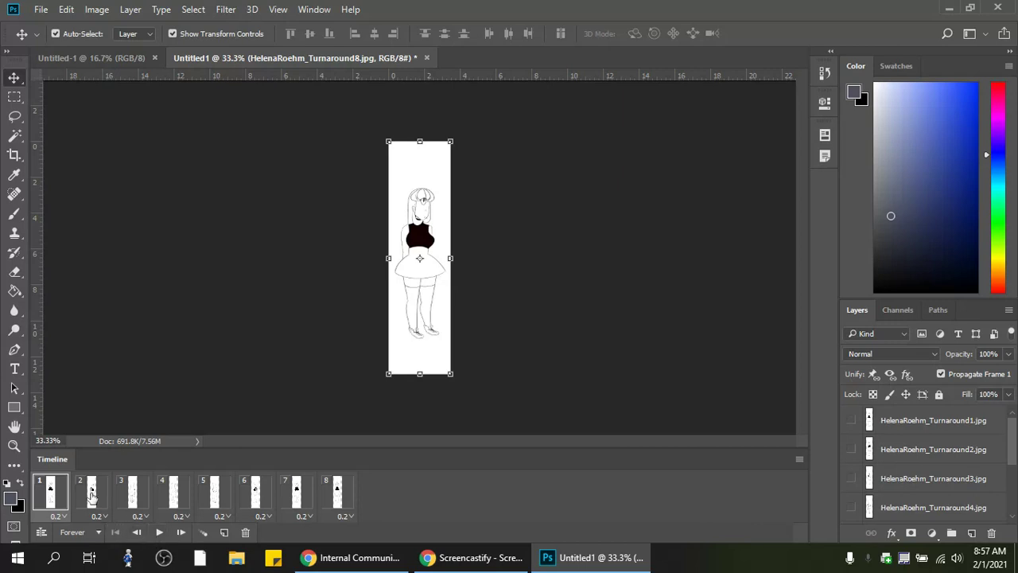
Compare the poses in the first and last frames of the animation
left_click(337, 494)
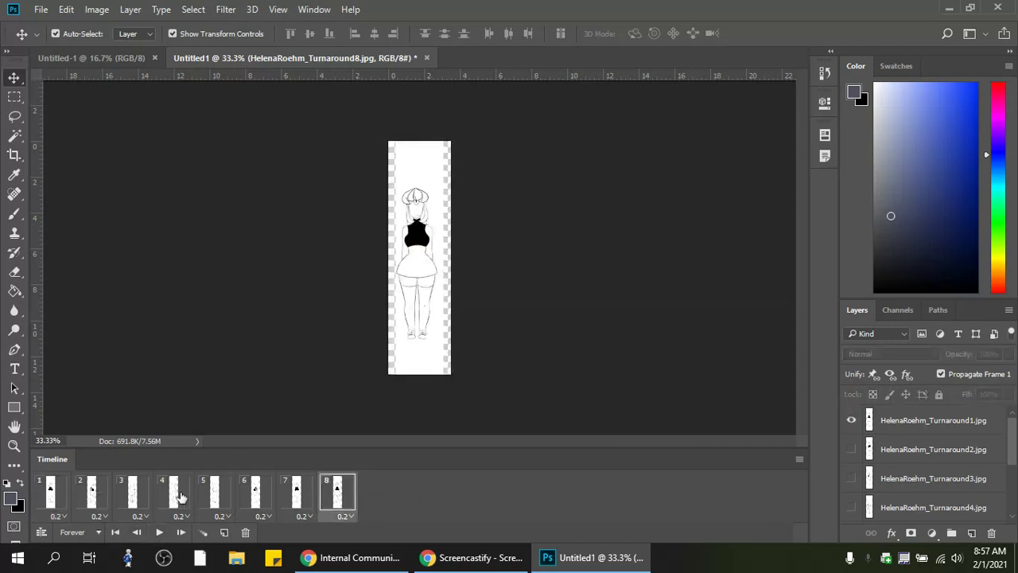
left_click(50, 499)
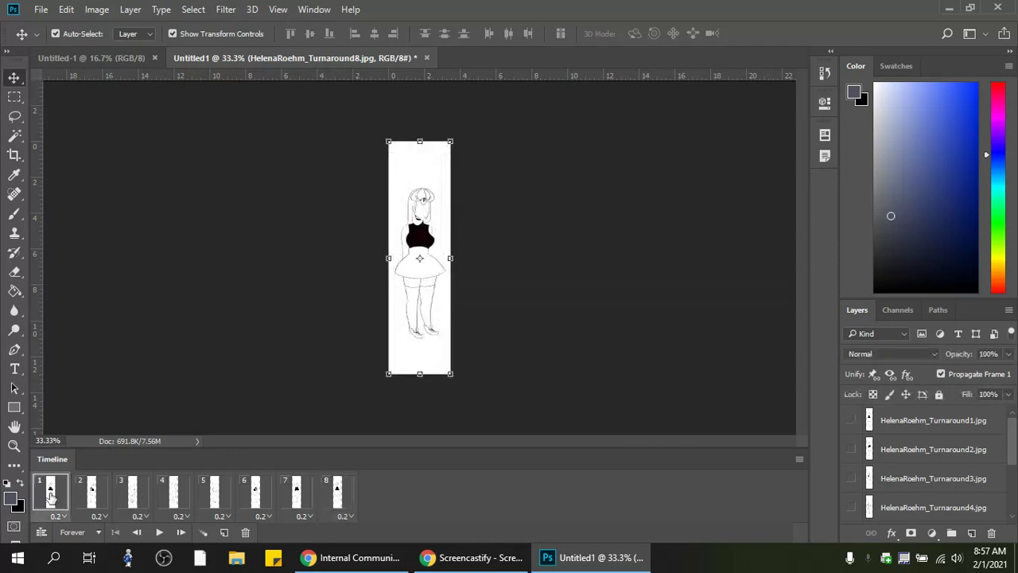
left_click(337, 493)
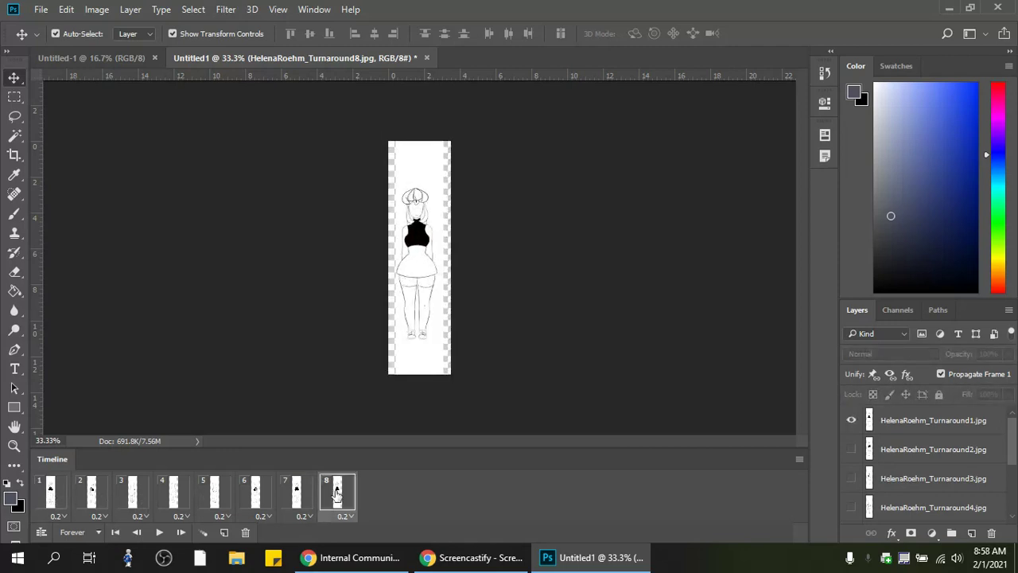
Copy frames 1 through 7 of the animation
left_click(55, 503)
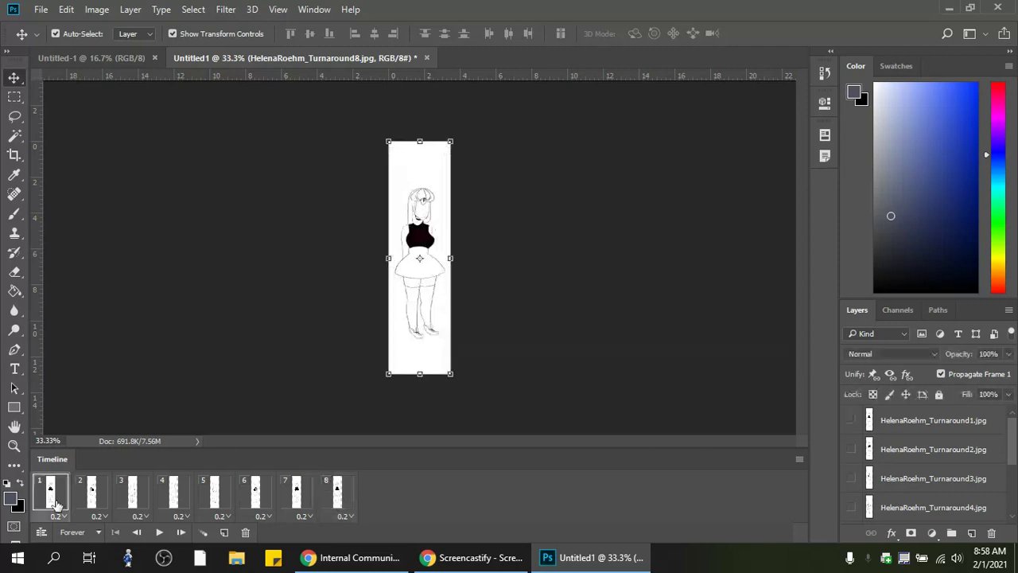
left_click(302, 510, "shift")
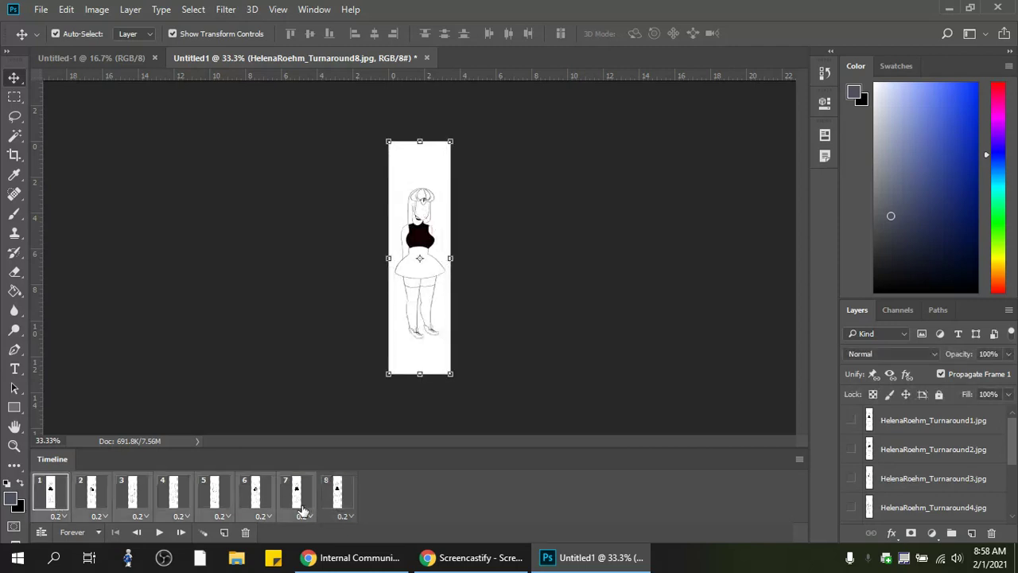
right_click(302, 510)
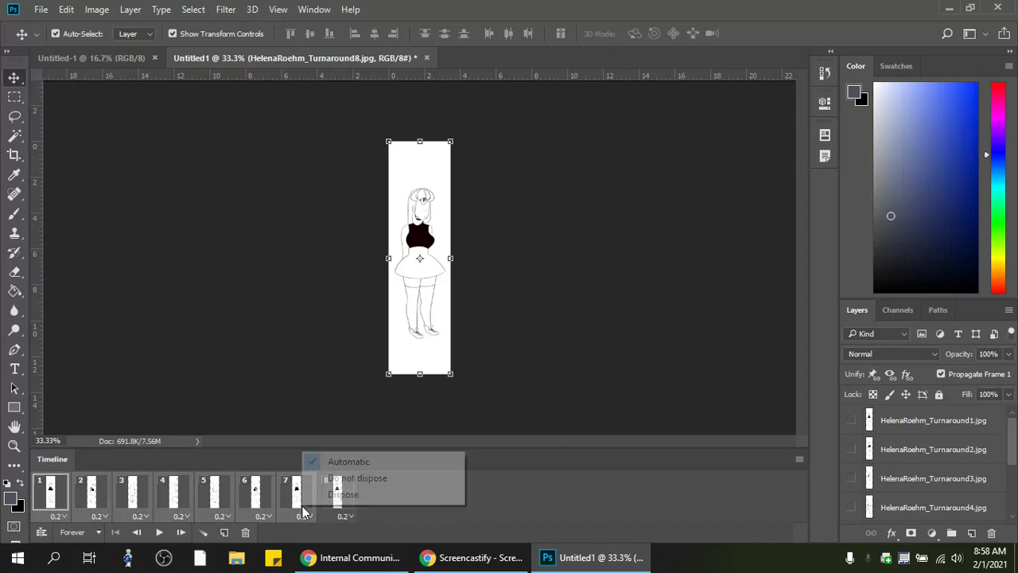
key("Escape")
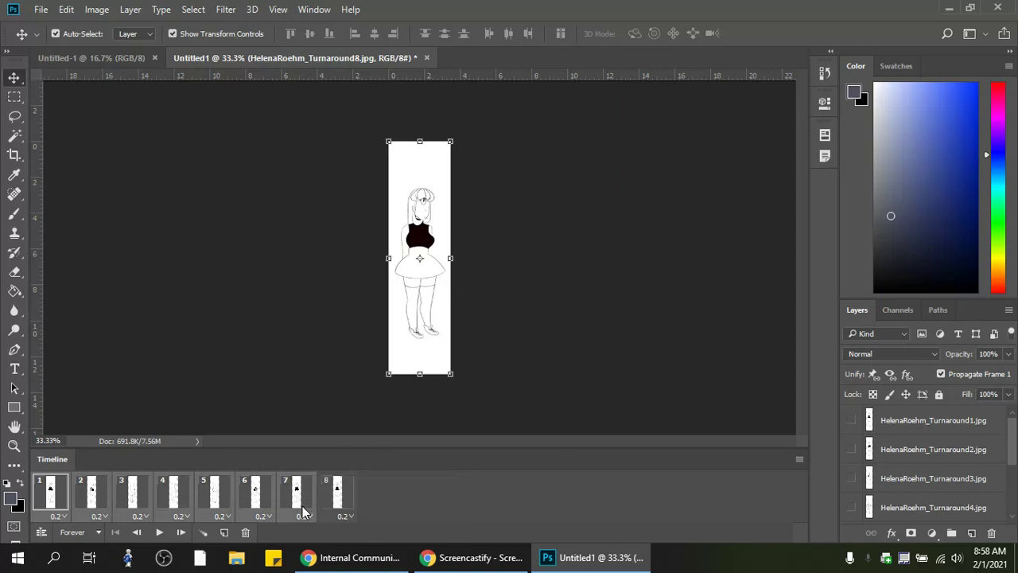
left_click(796, 461)
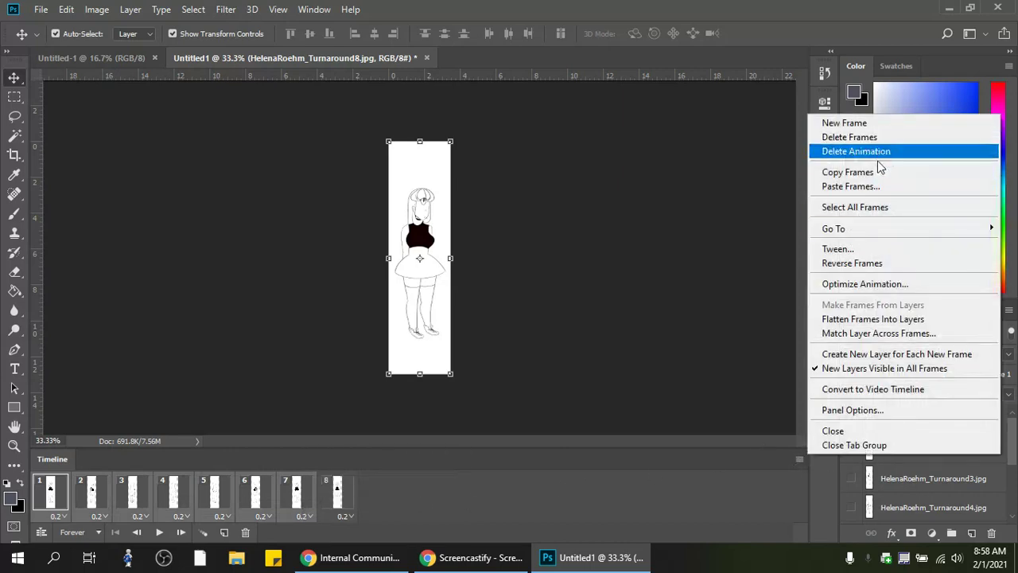
left_click(848, 172)
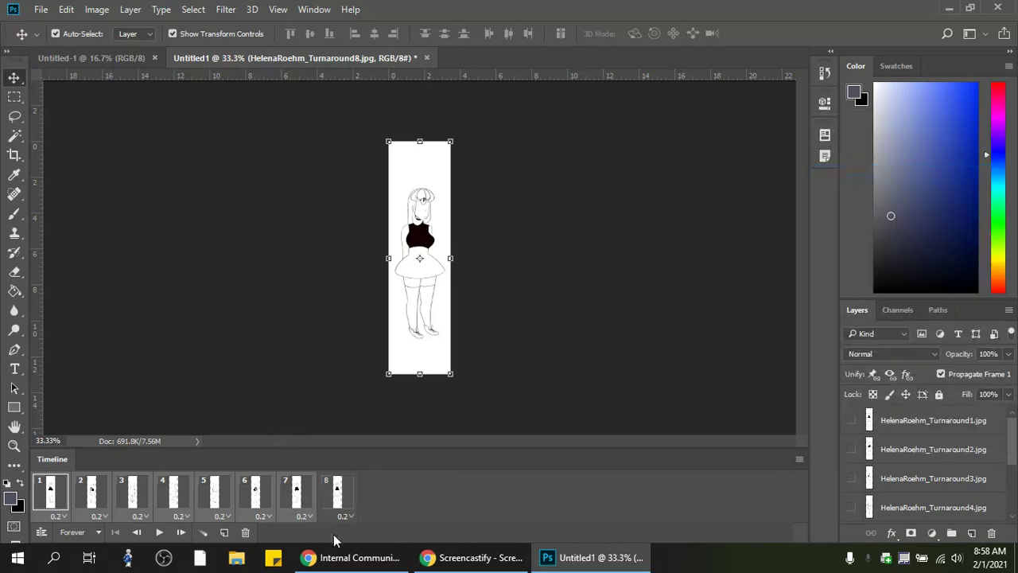
Paste the copied frames after frame 8 using Paste After Selection, without linking added layers
left_click(344, 500)
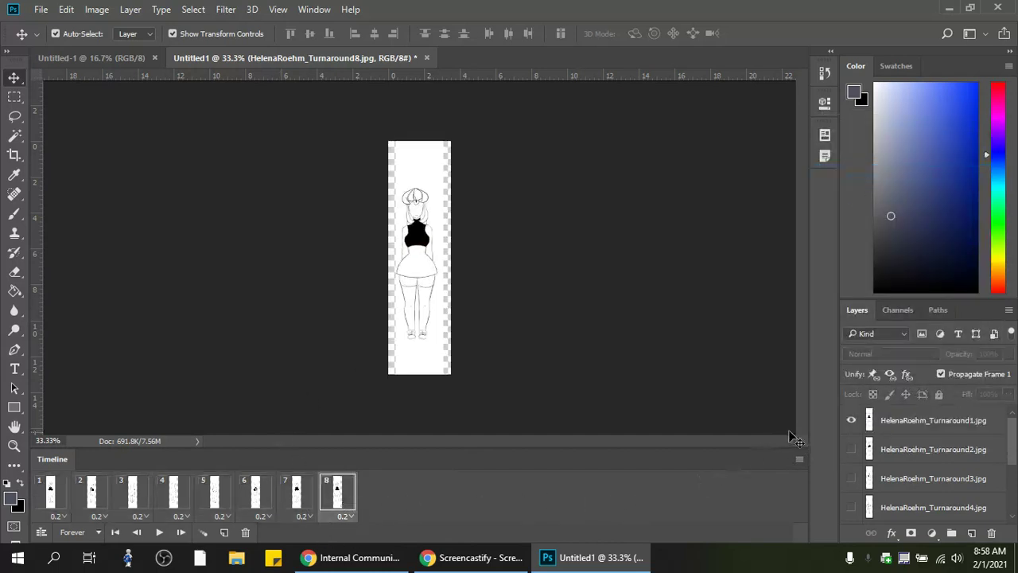
left_click(798, 460)
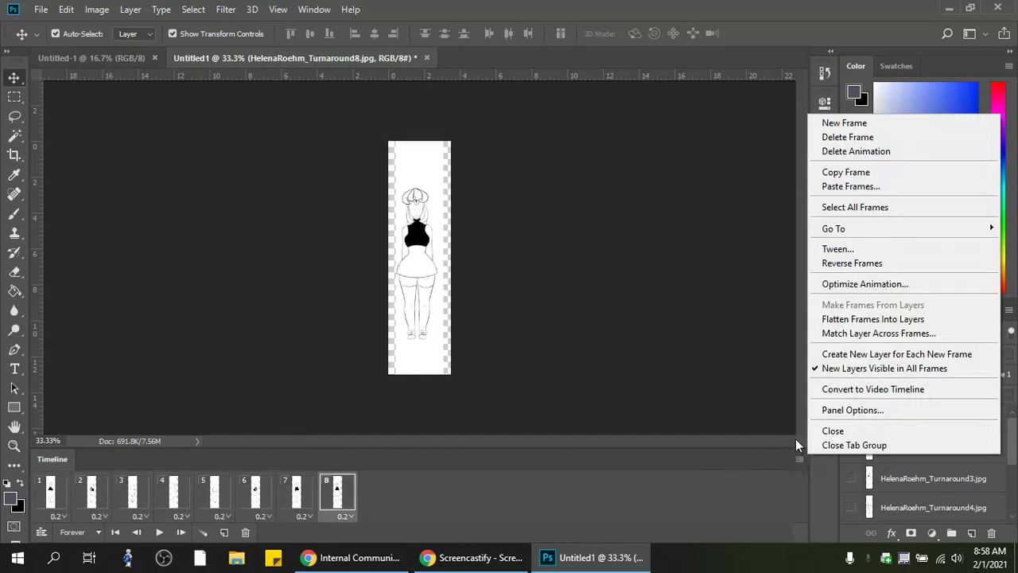
left_click(884, 187)
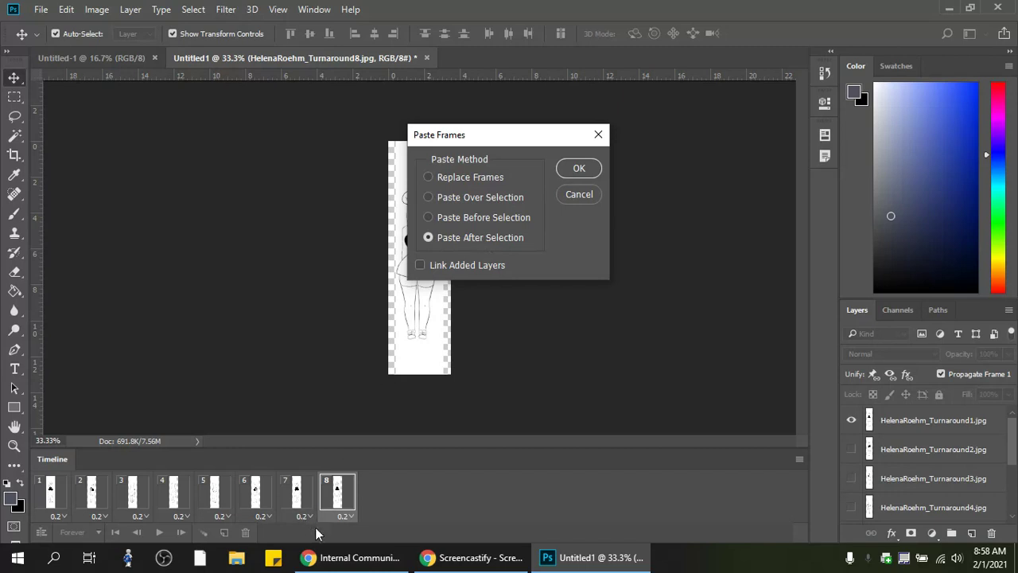
left_click(595, 170)
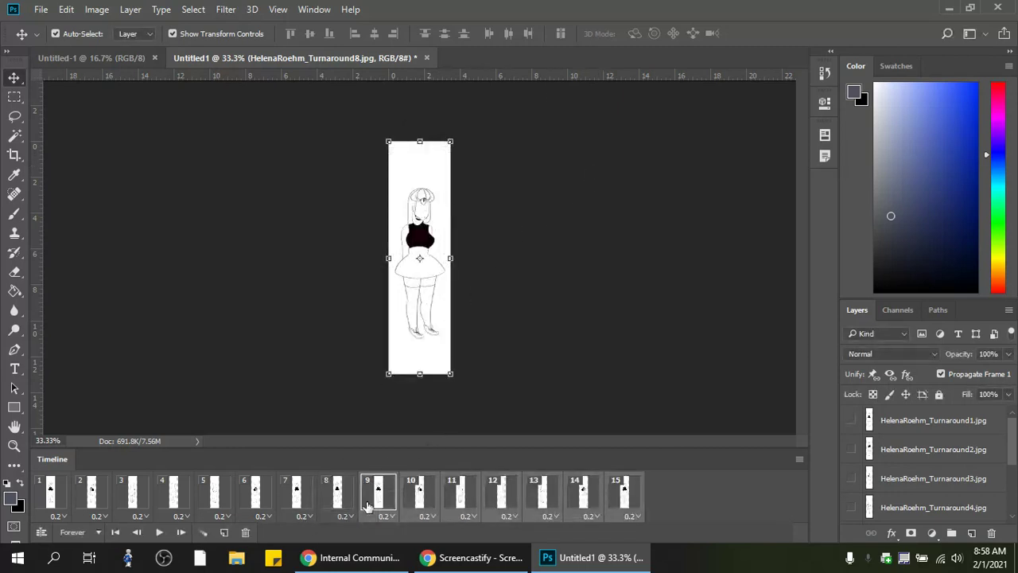
Examine frames 1, 8, 9 and 15 to compare the original poses with the pasted ones
left_click(335, 502)
left_click(398, 499)
left_click(61, 496)
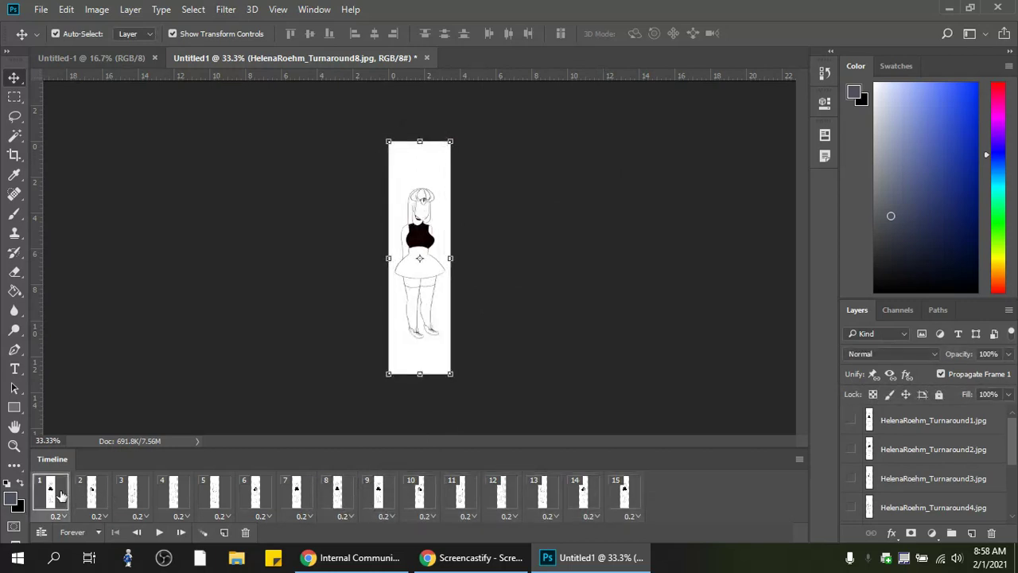
left_click(335, 500)
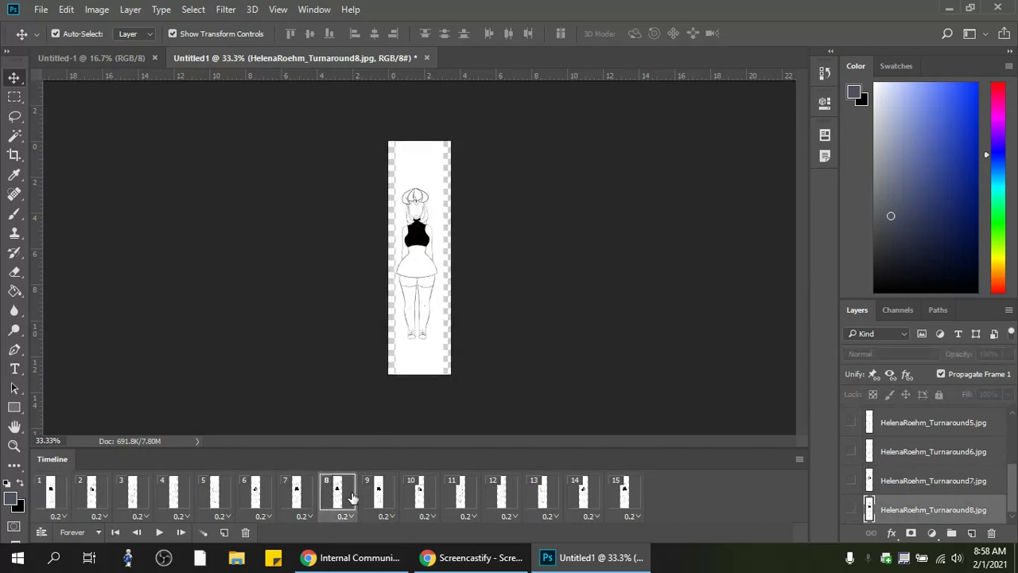
left_click(381, 499)
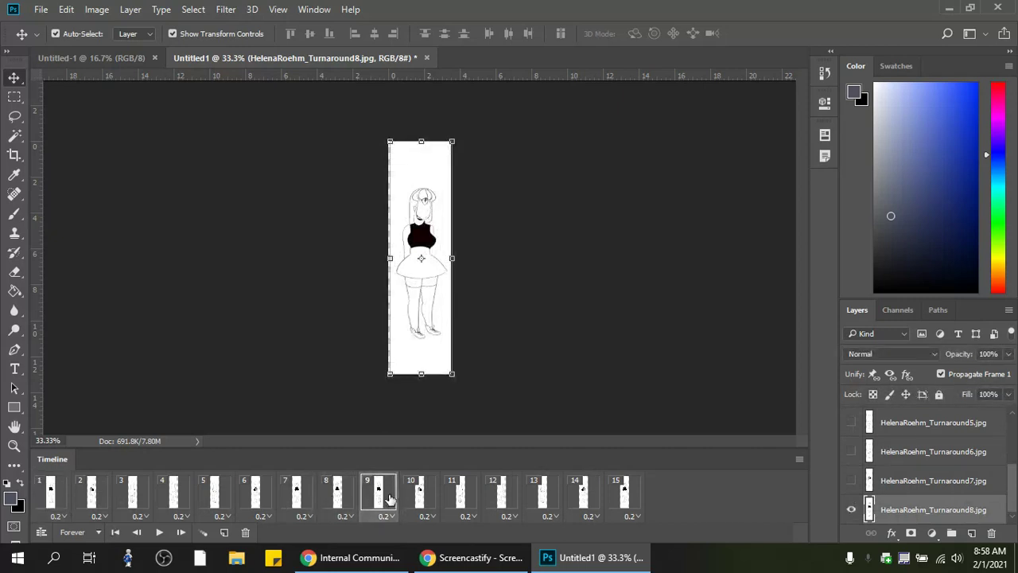
left_click(628, 501)
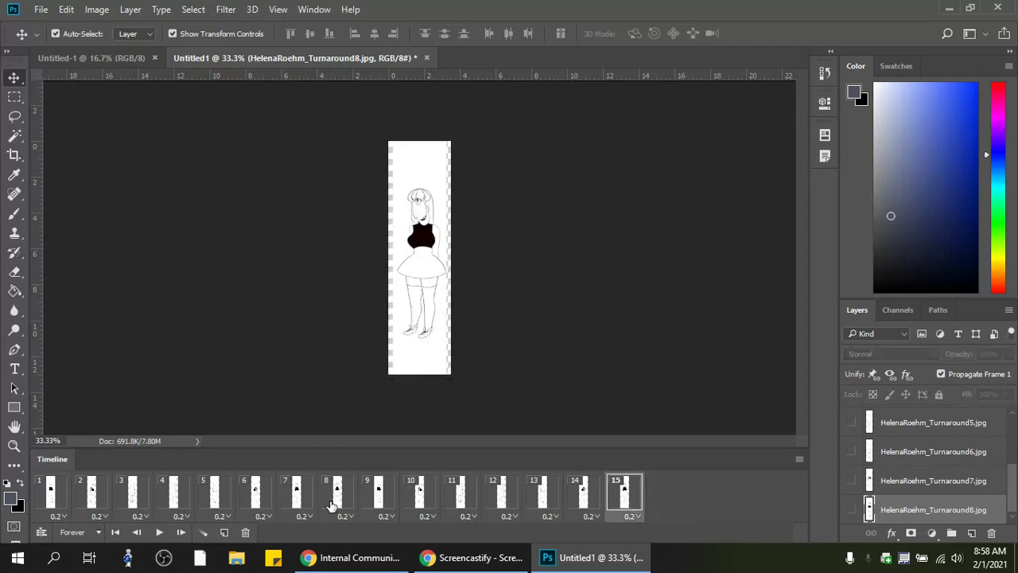
left_click(383, 500)
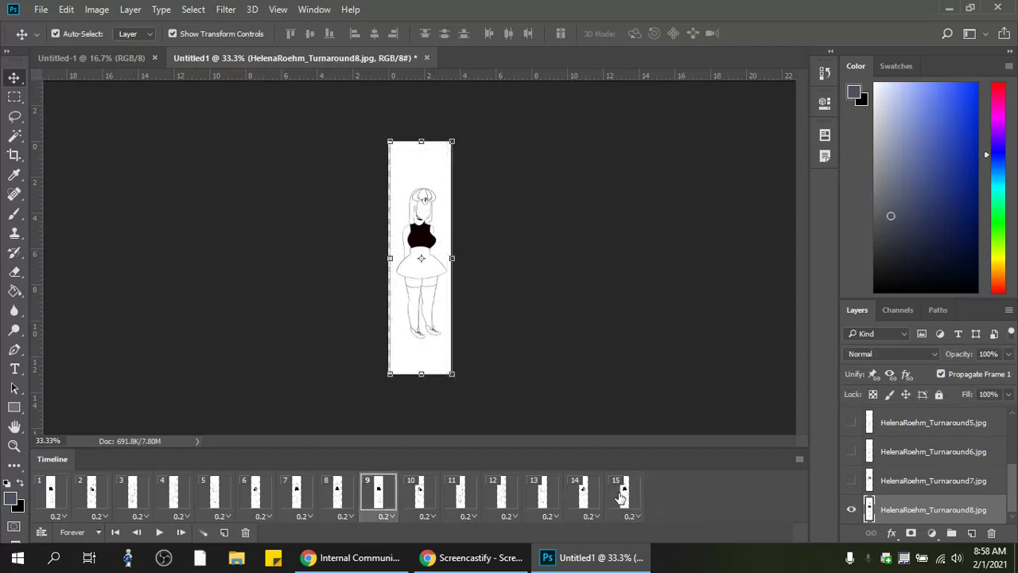
left_click(337, 496)
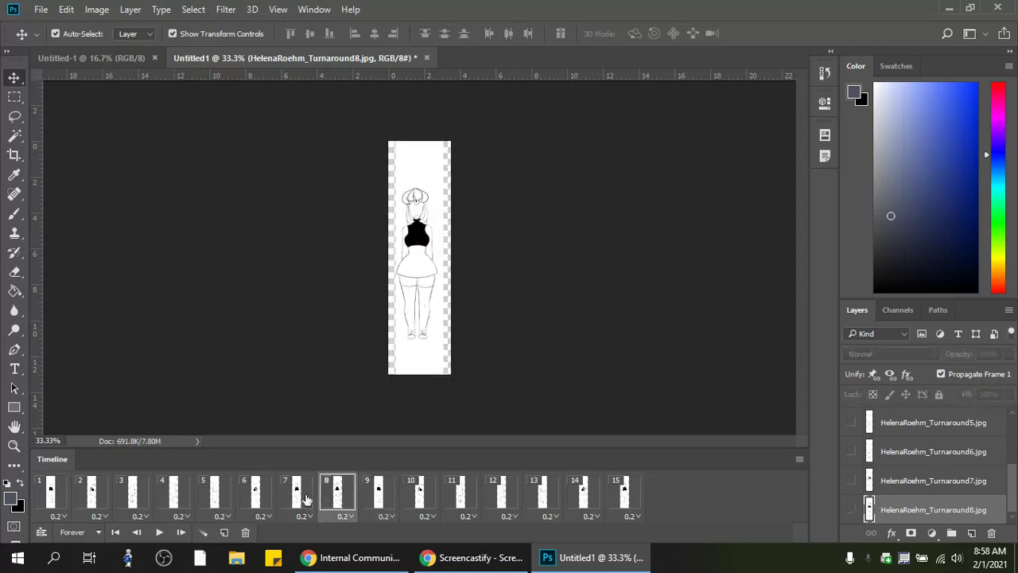
Reverse the order of frames 9 through 15 of the animation
left_click(380, 497)
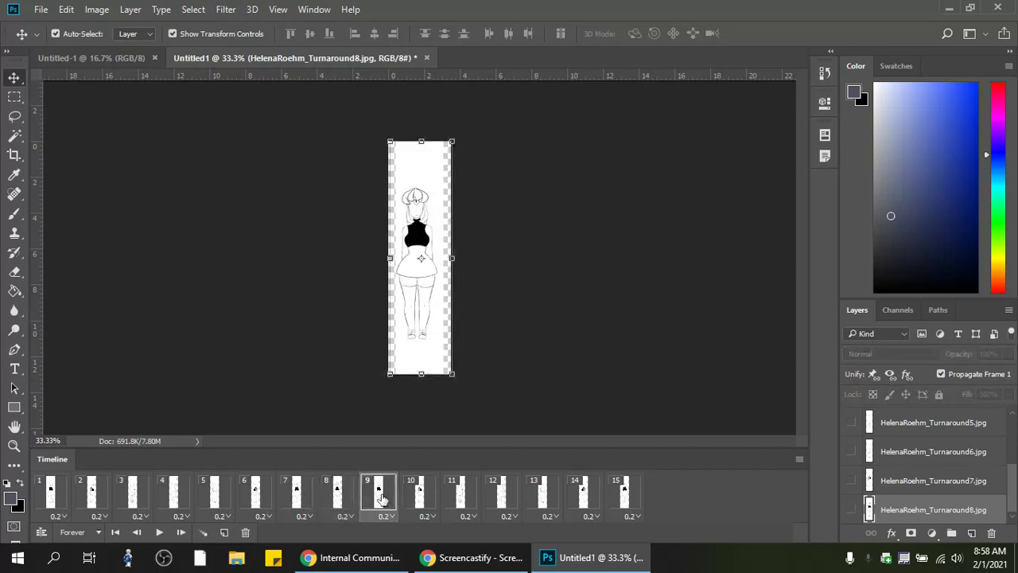
left_click(637, 504)
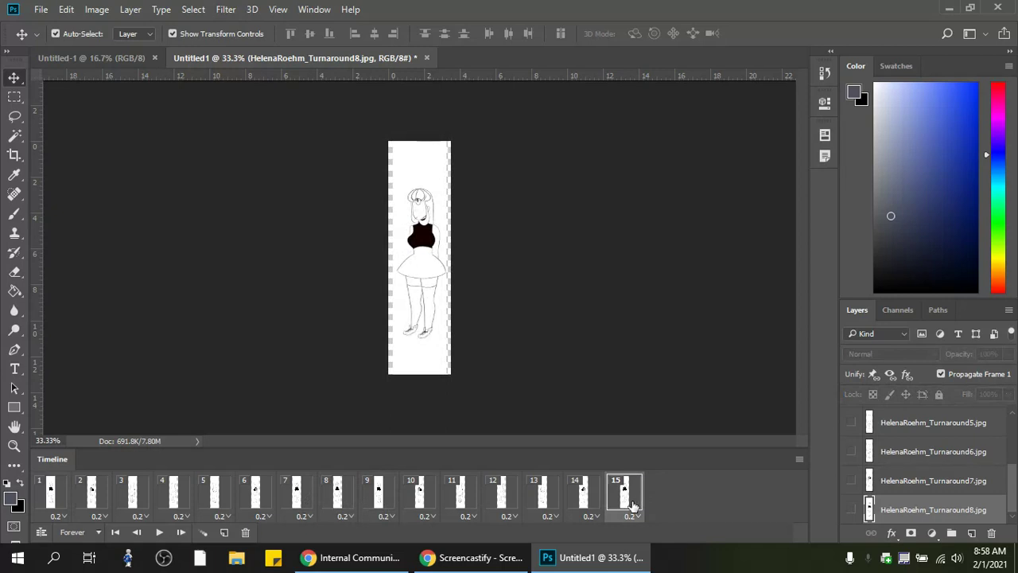
left_click(381, 504)
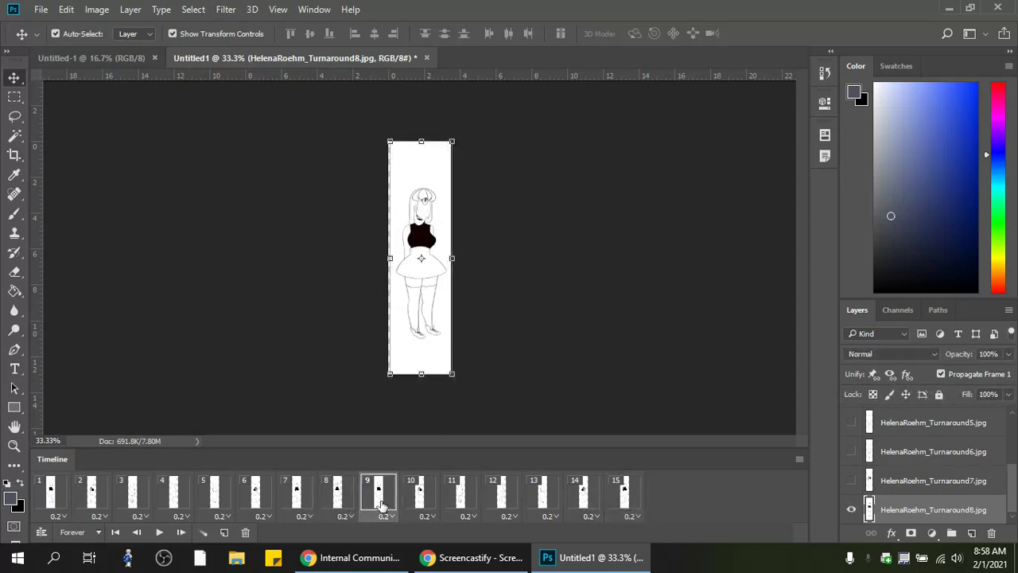
left_click(623, 503, "shift")
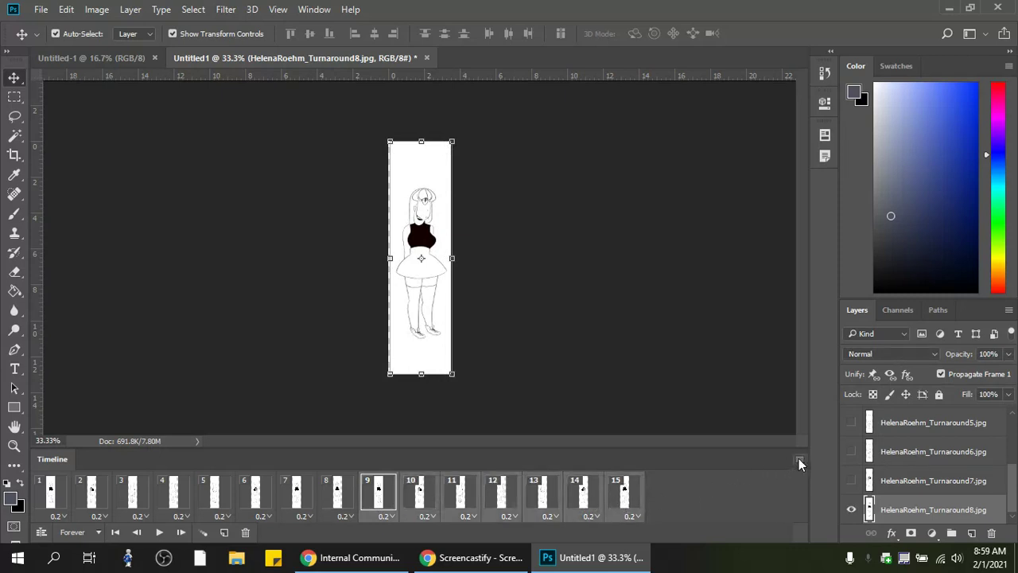
left_click(799, 460)
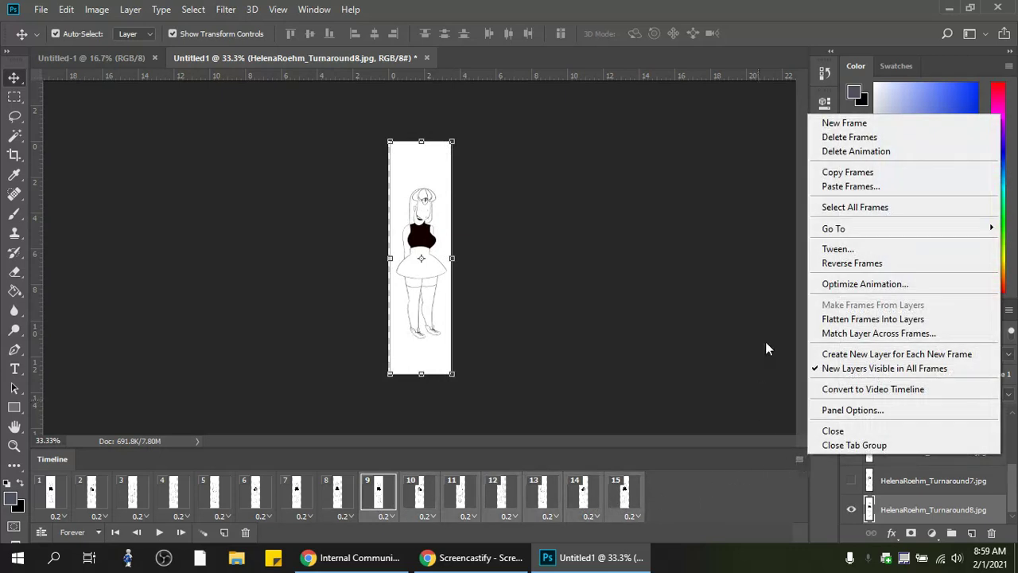
left_click(852, 264)
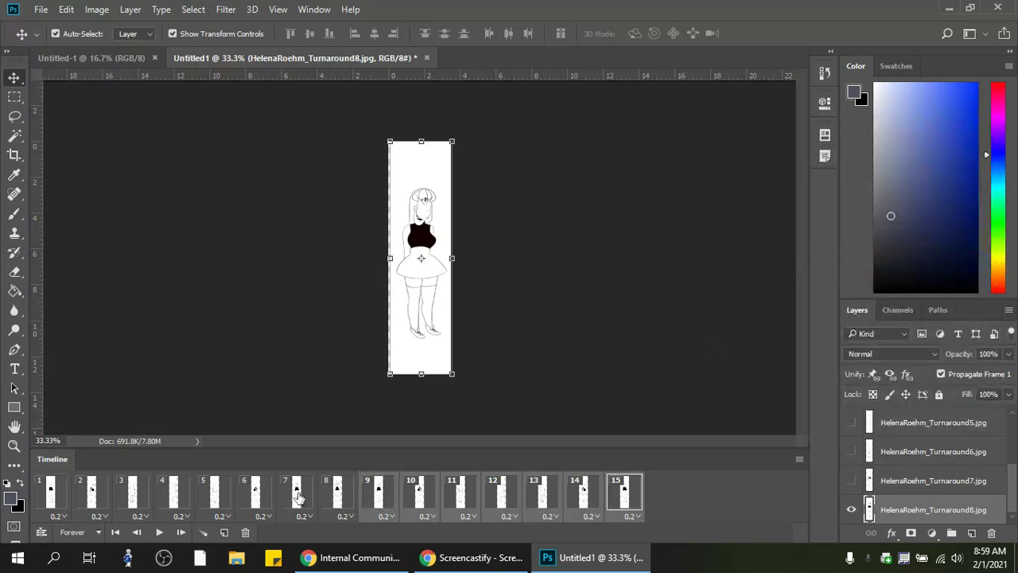
Examine frames 7 through 13 one by one and play the animation to check the rotation order
left_click(297, 495)
left_click(338, 494)
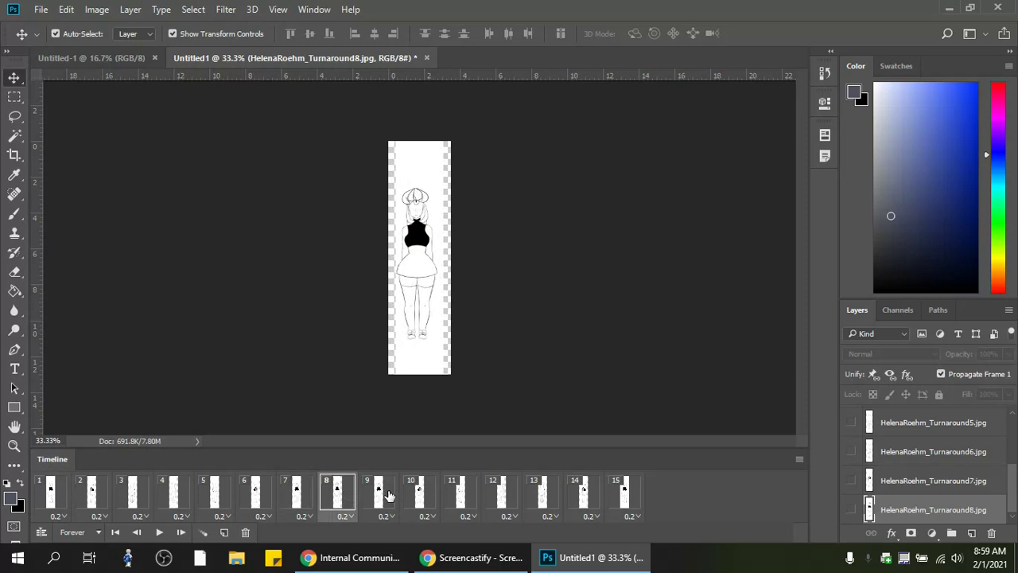
left_click(389, 495)
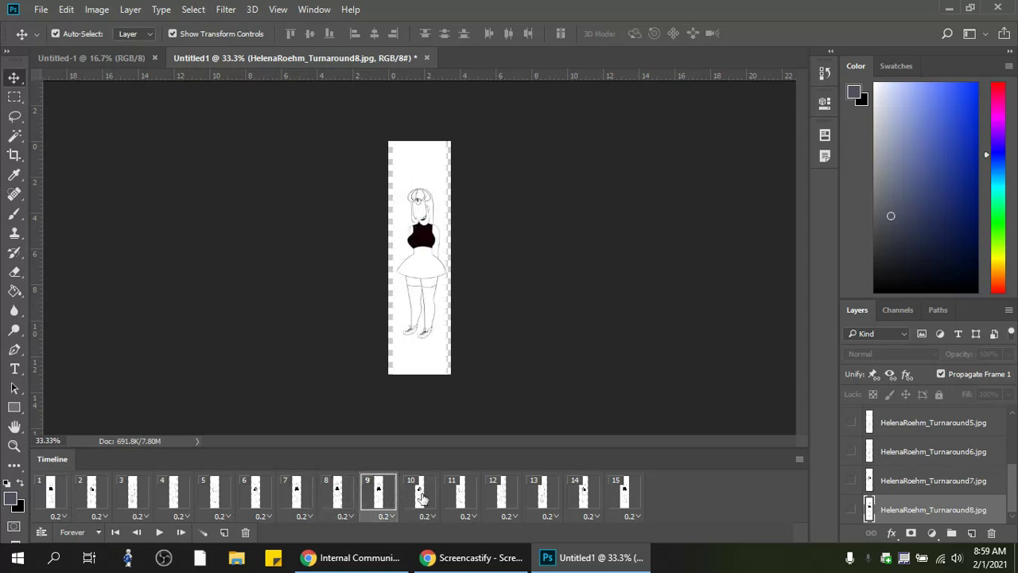
left_click(422, 498)
left_click(475, 507)
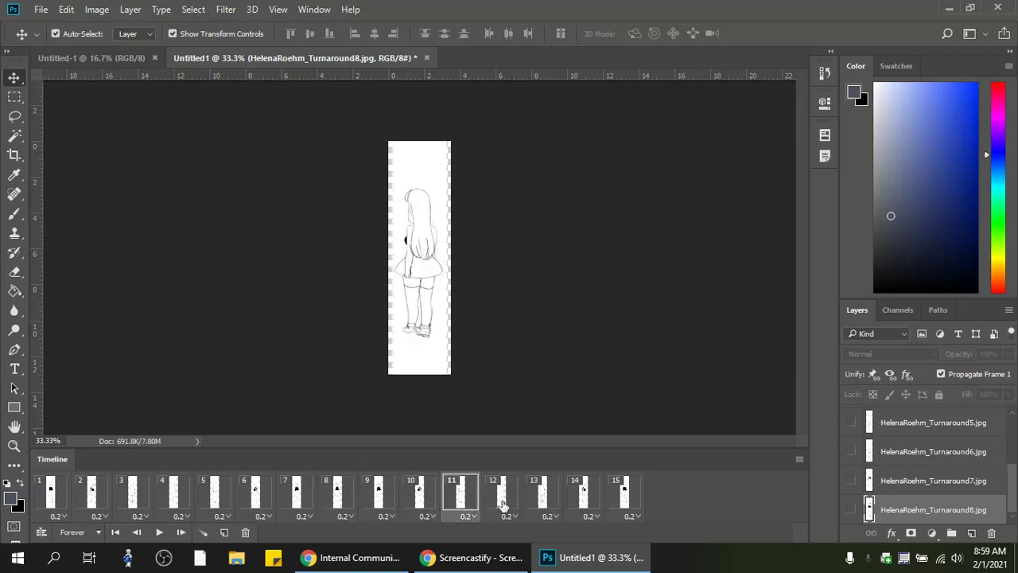
left_click(501, 505)
left_click(542, 501)
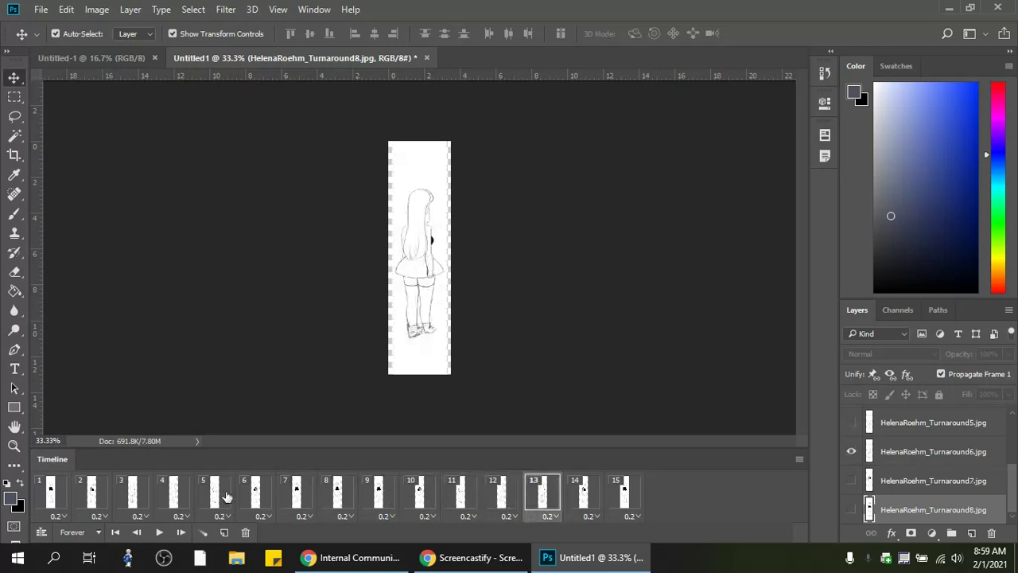
left_click(159, 533)
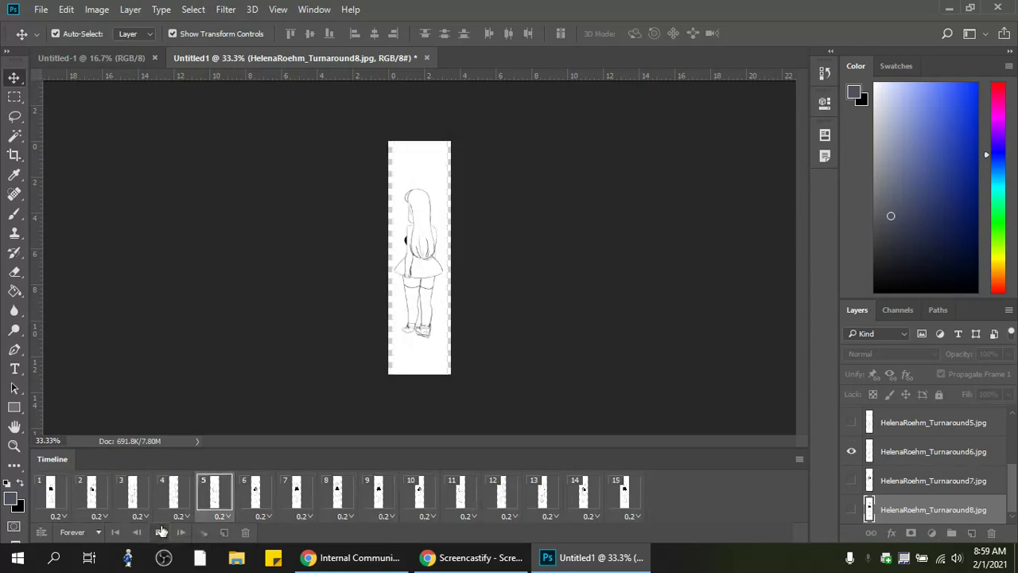
left_click(160, 532)
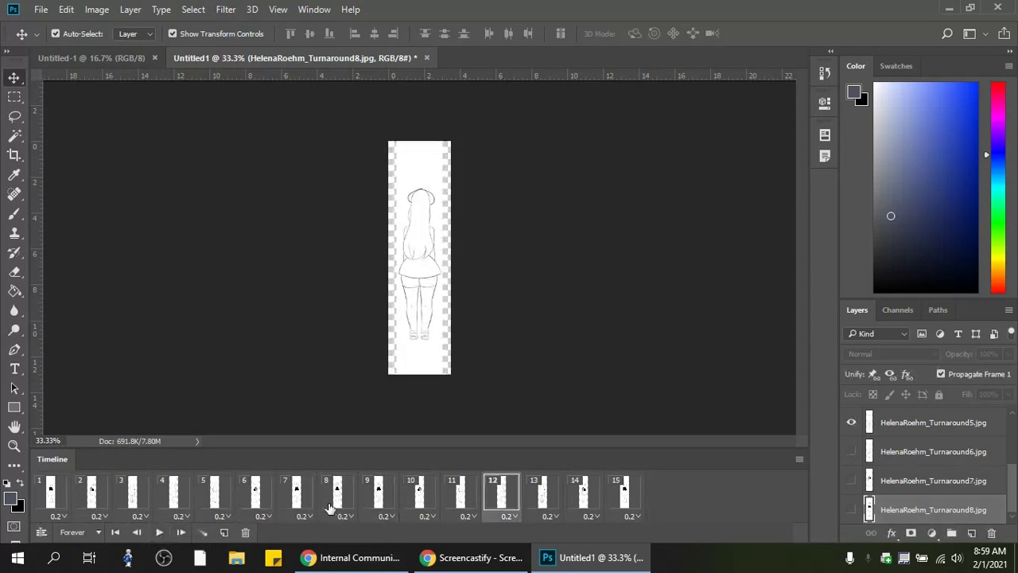
Copy frame 8, paste it after frame 15 using Paste After Selection, and play the animation to check the loop
left_click(338, 506)
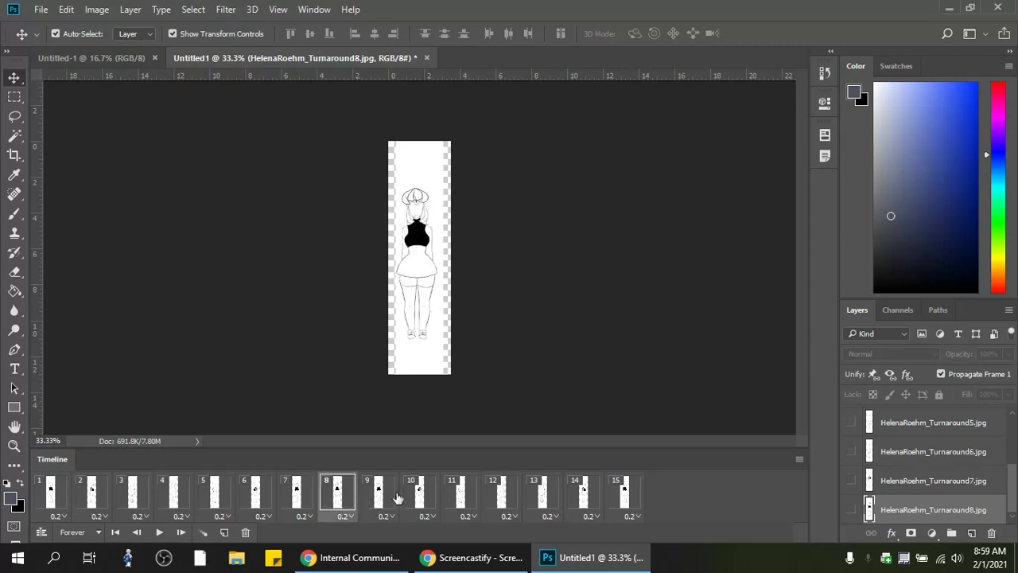
left_click(799, 460)
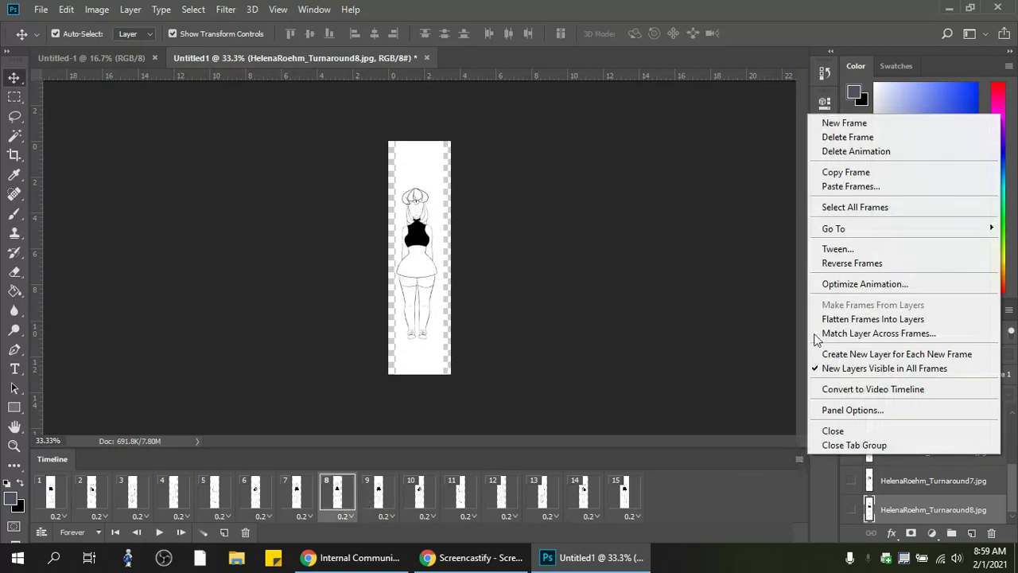
left_click(831, 172)
left_click(631, 517)
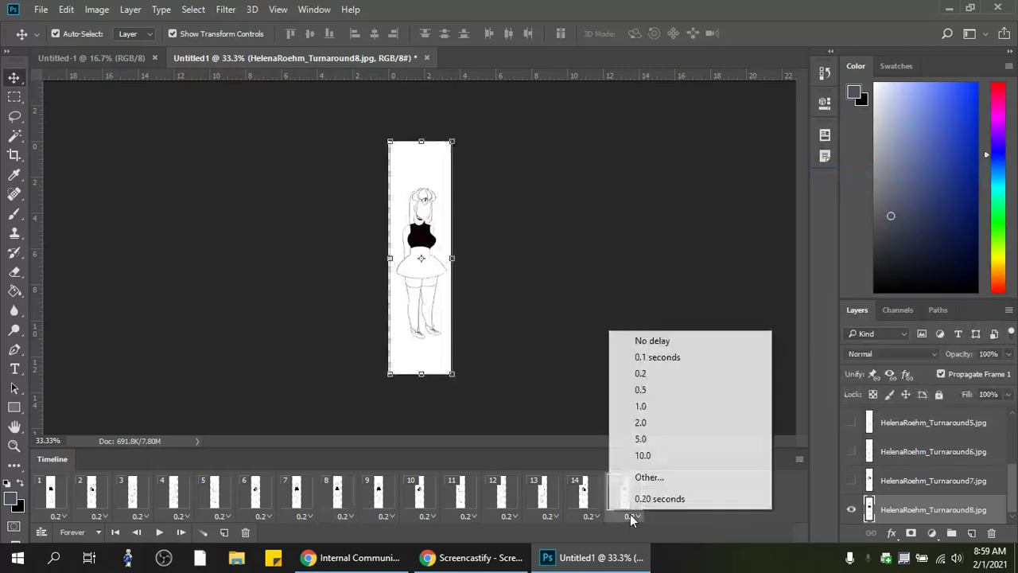
left_click(798, 459)
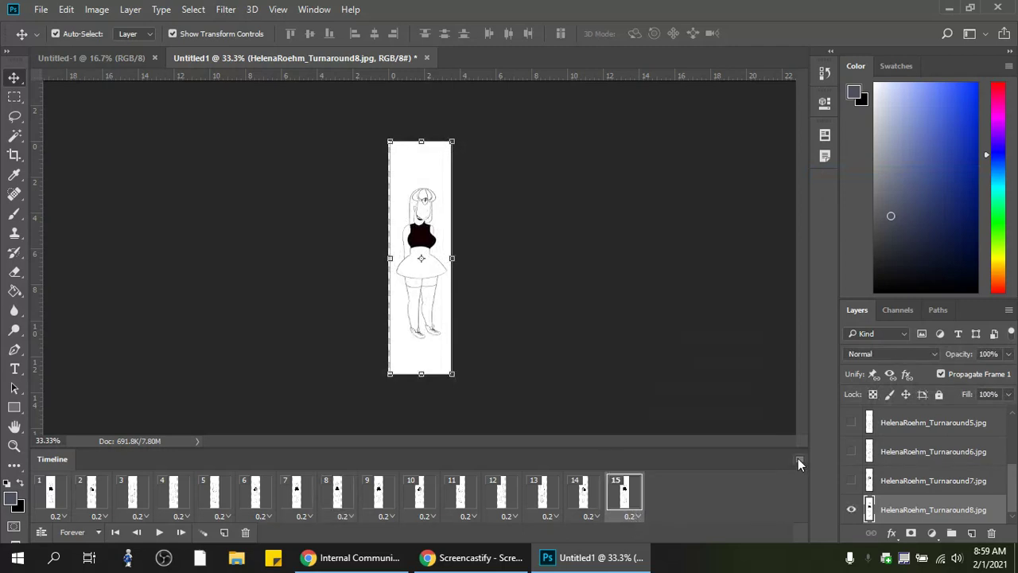
left_click(800, 459)
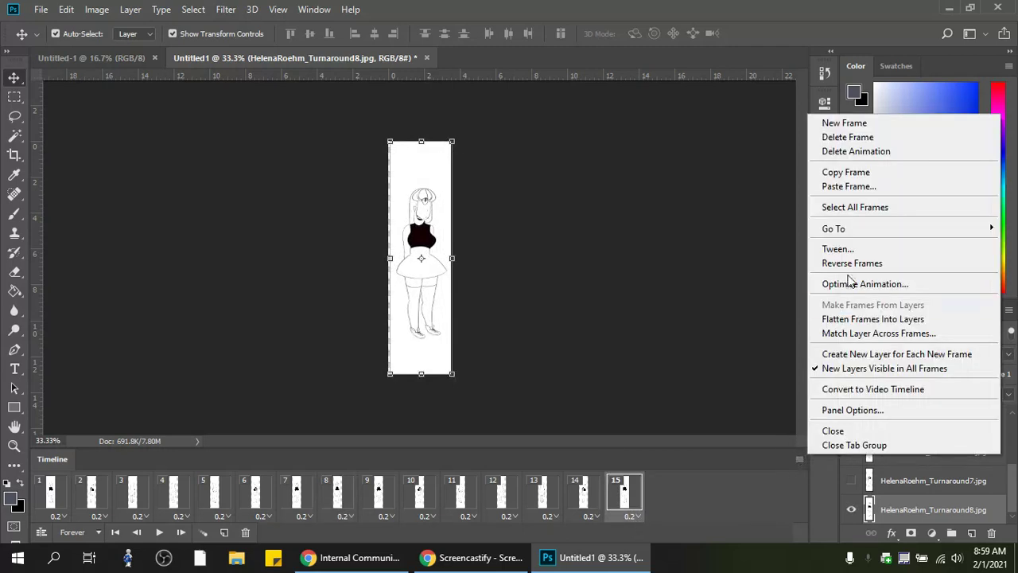
left_click(850, 187)
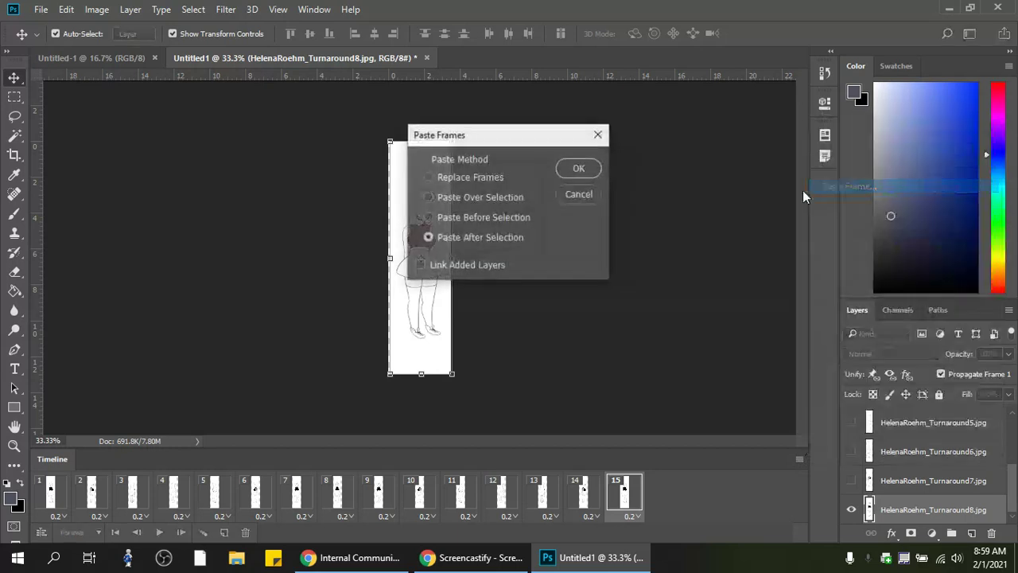
left_click(583, 167)
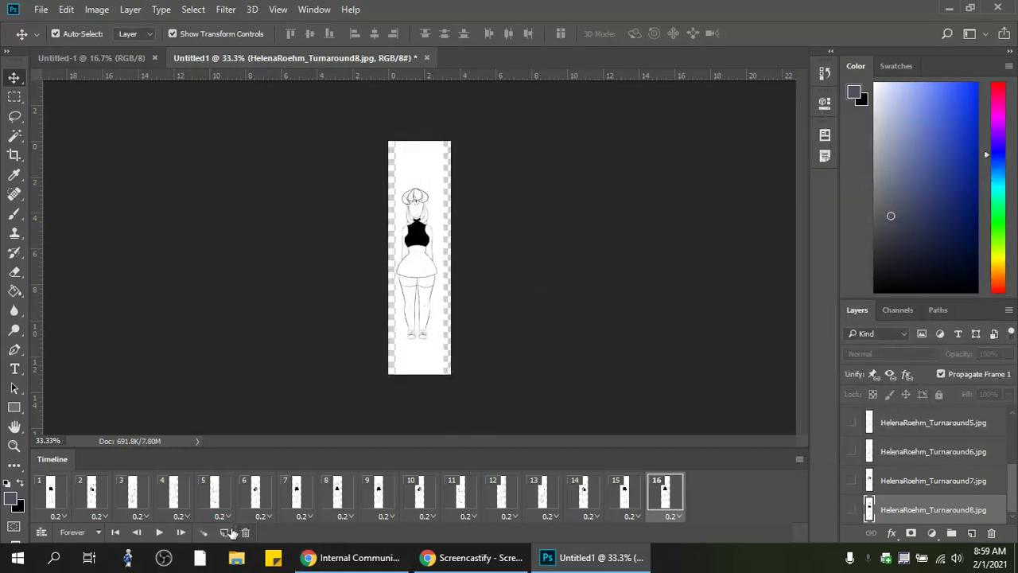
left_click(158, 532)
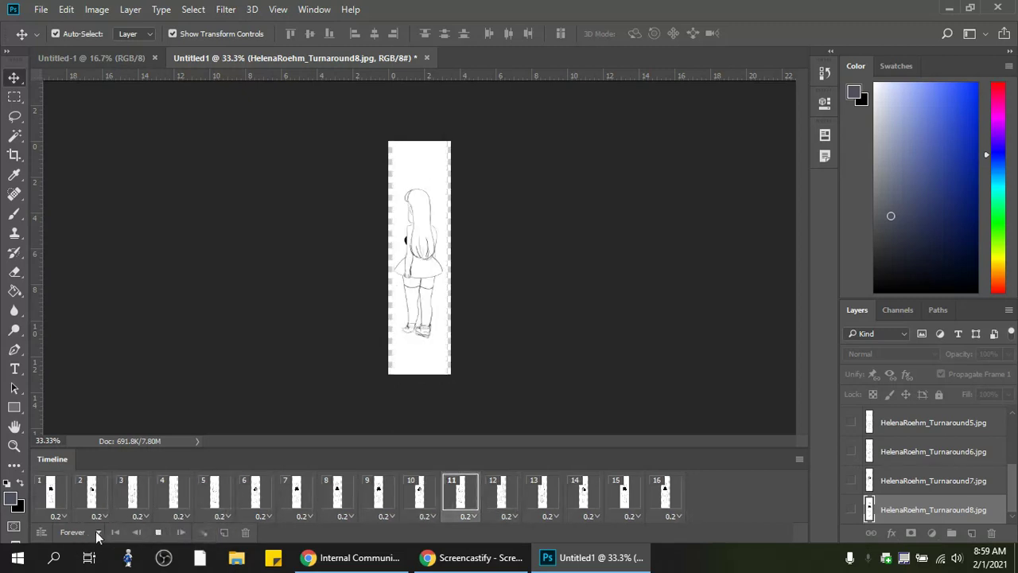
left_click(159, 533)
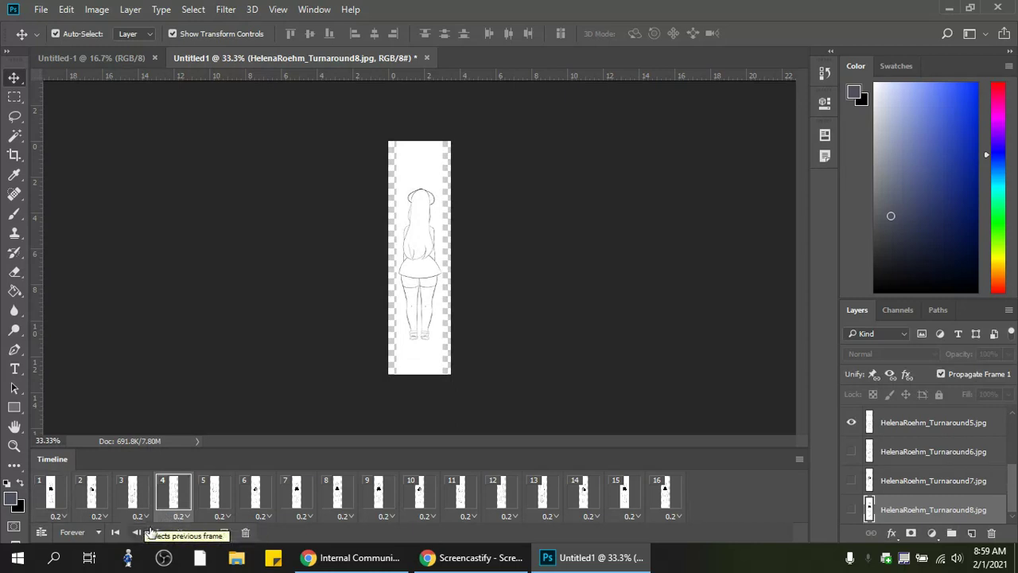
Start a Save for Web (Legacy) export of the animation with the GIF 128 Dithered preset
left_click(40, 11)
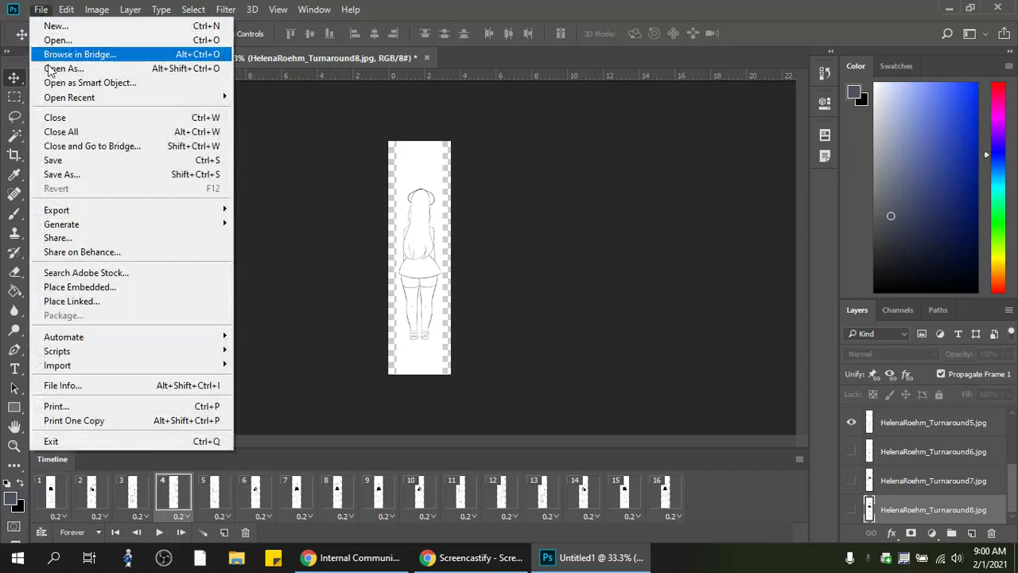
mouse_move(61, 213)
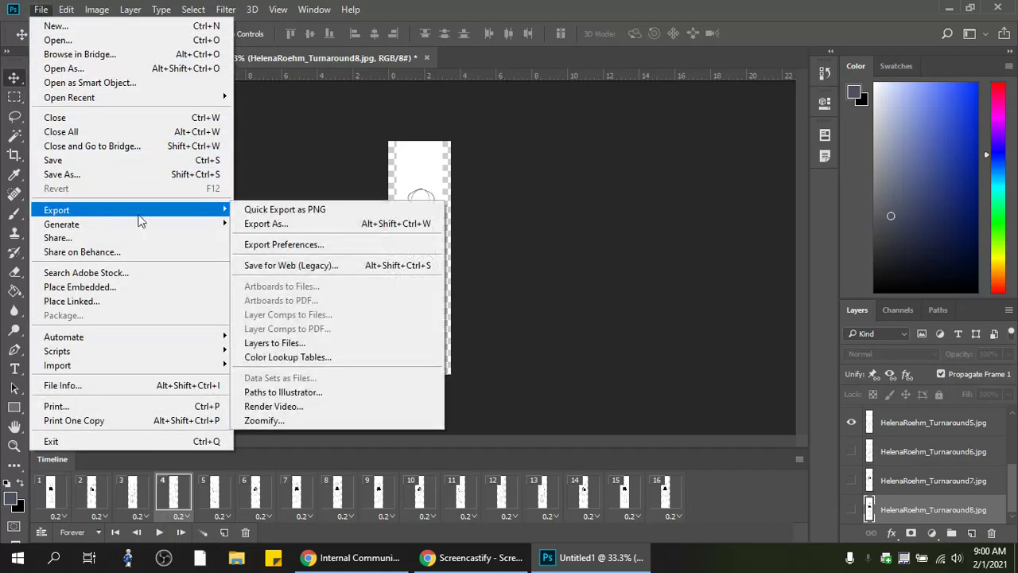
left_click(284, 270)
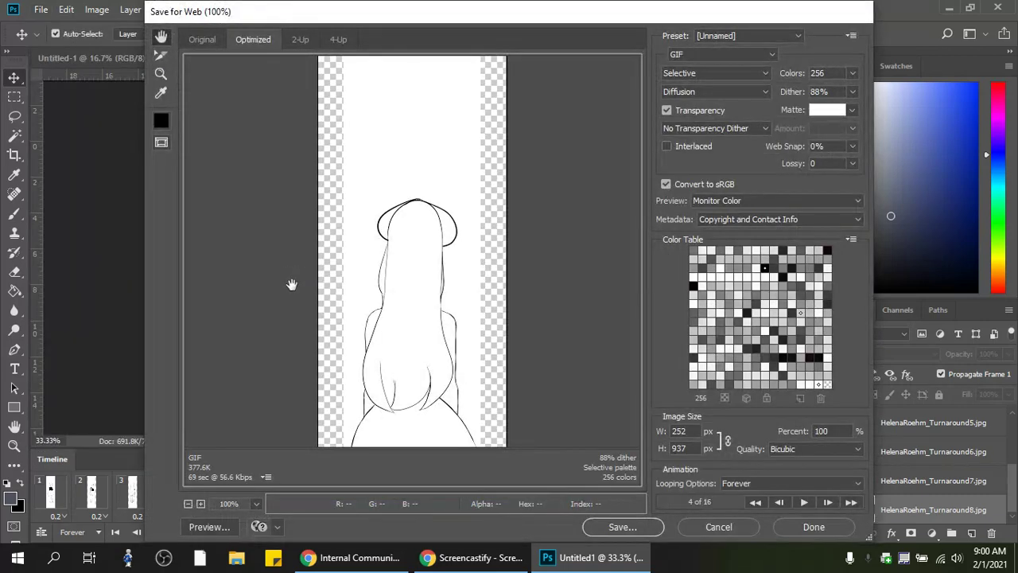
left_click(798, 37)
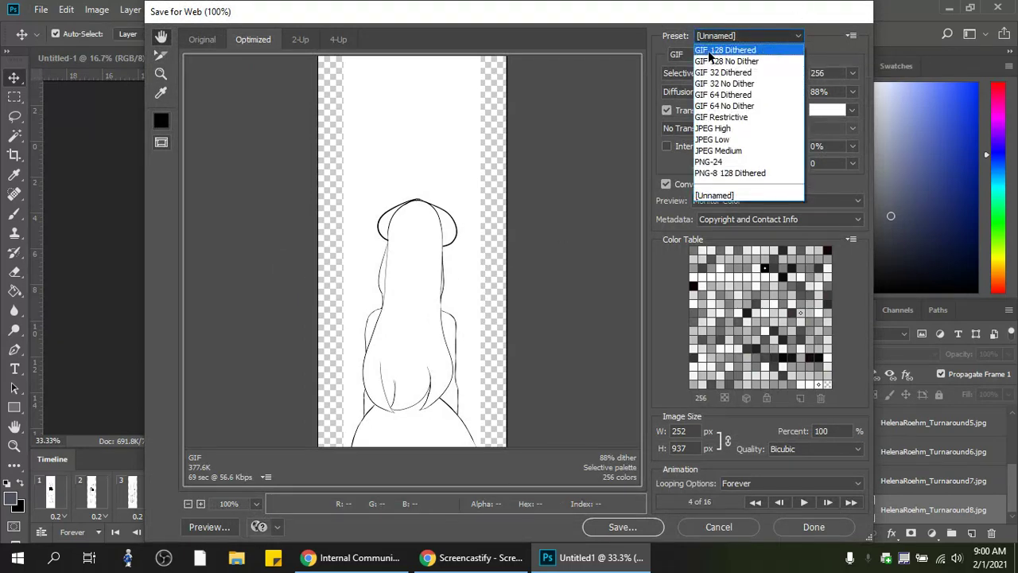
left_click(735, 51)
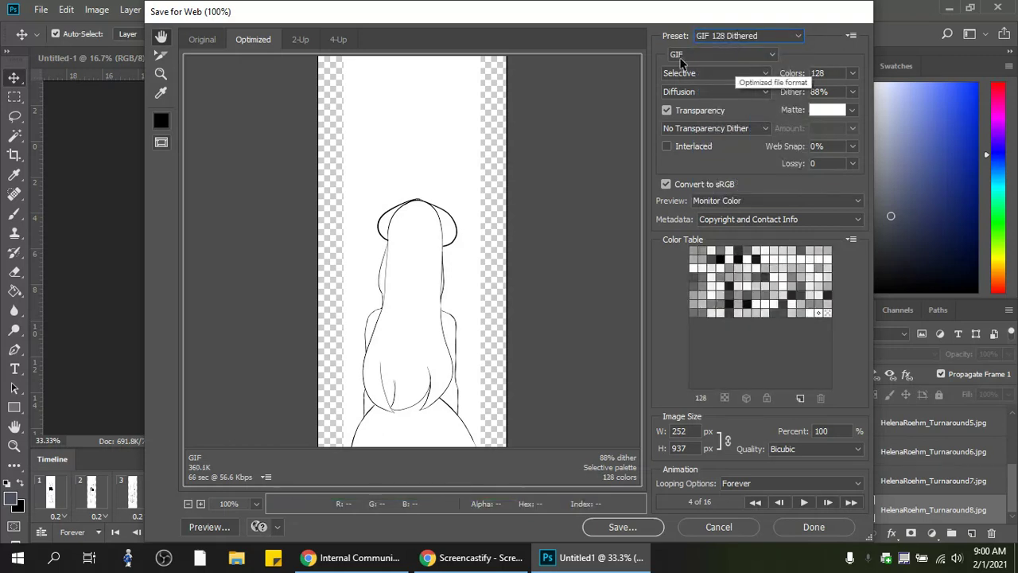
left_click(707, 75)
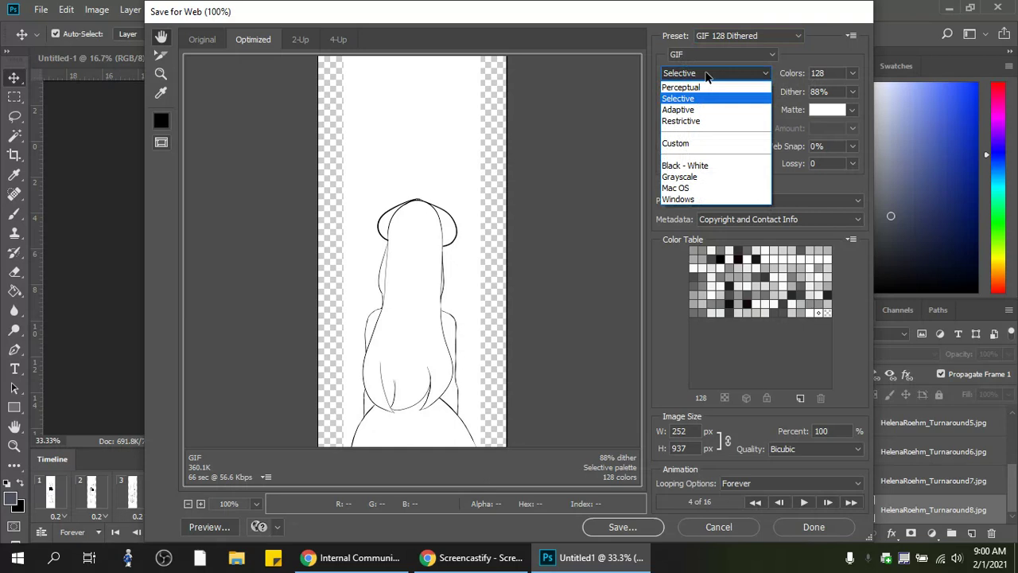
left_click(836, 56)
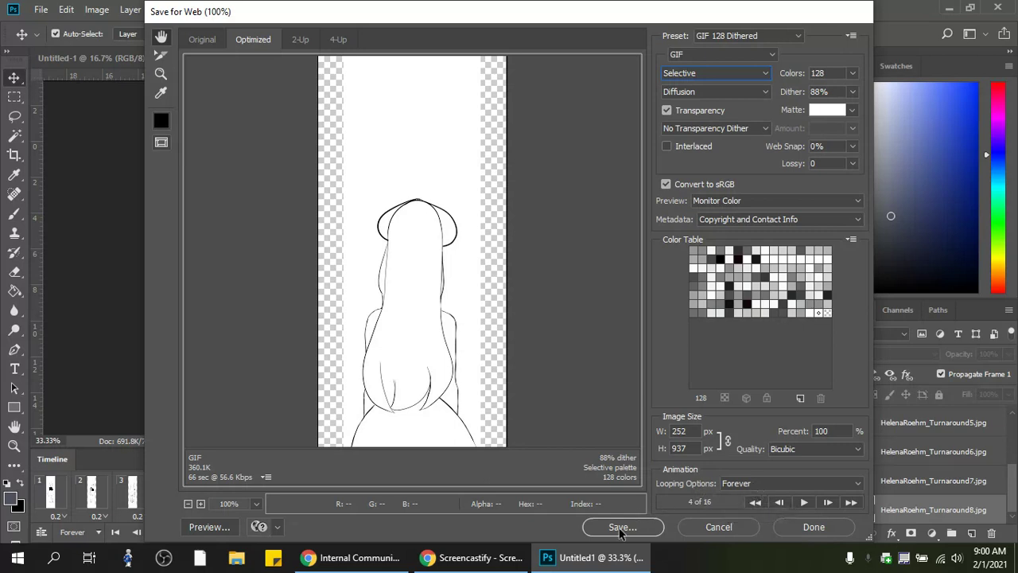
Preview the animation in the export dialog and save it as Turnaround_sample2.gif in the character turnaround folder
left_click(804, 502)
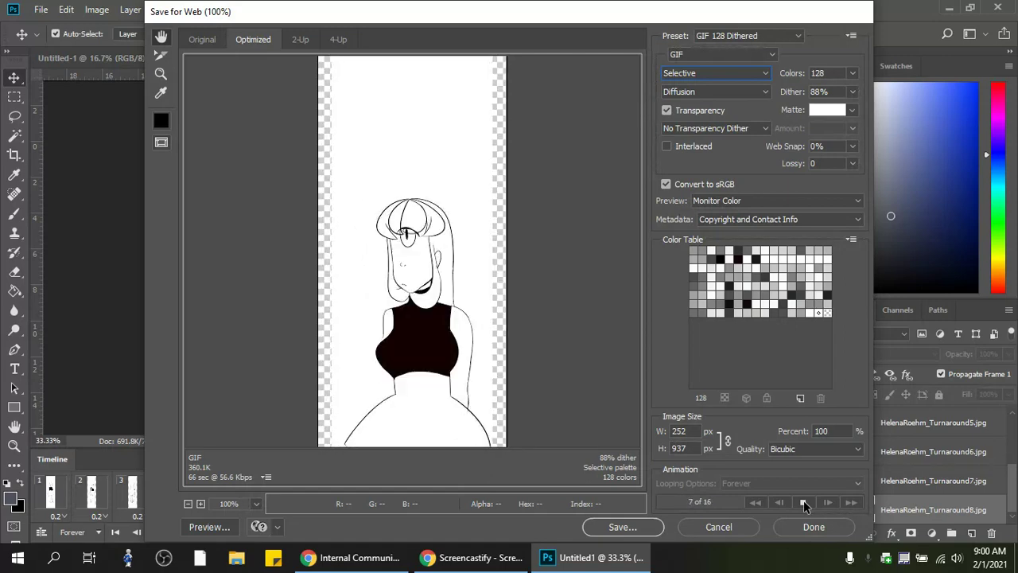
left_click(755, 503)
left_click(634, 526)
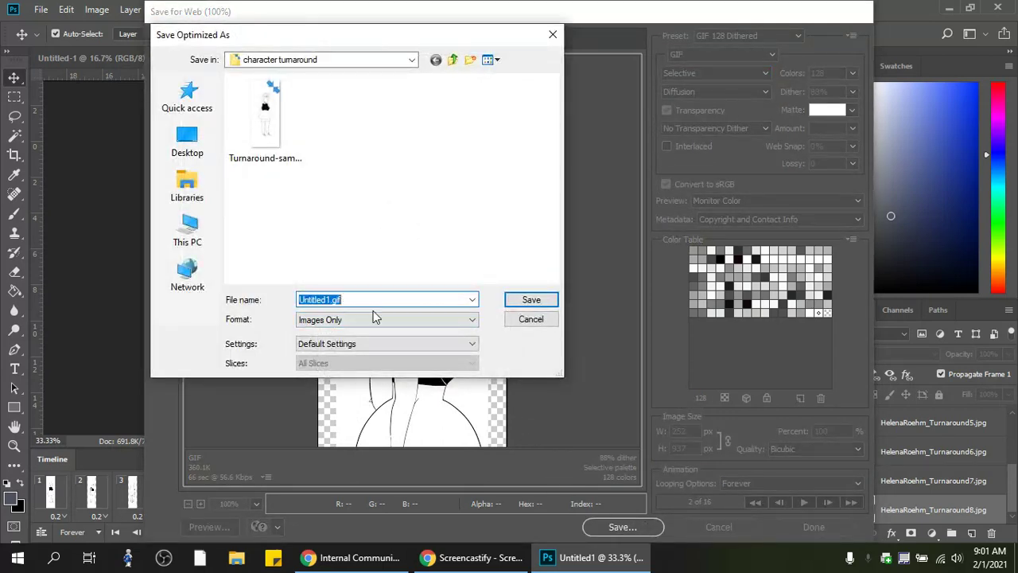
left_click(331, 299)
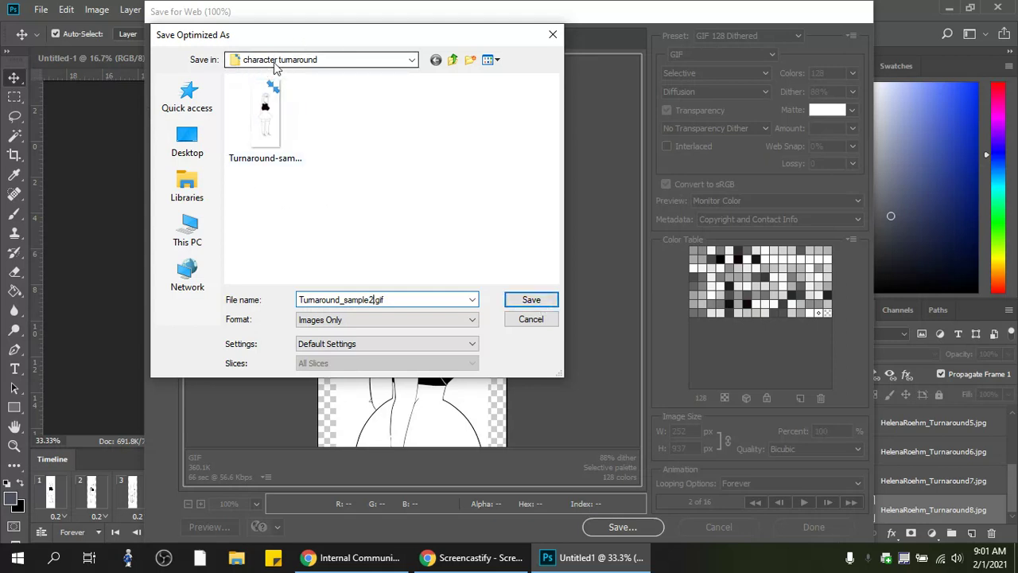
left_click(532, 300)
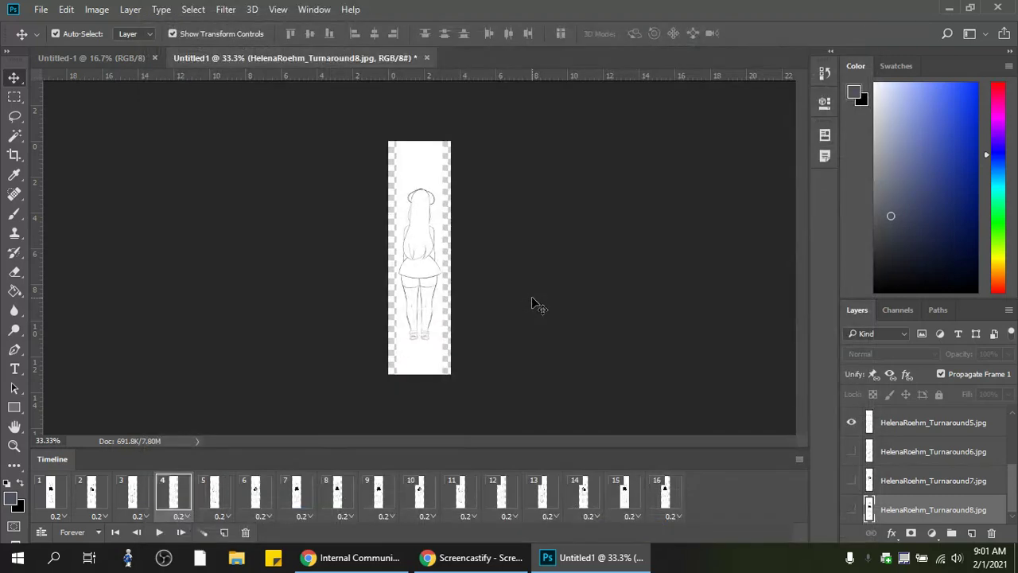
Switch to File Explorer and open the character turnaround folder inside the Desktop's Animation folder
left_click(236, 557)
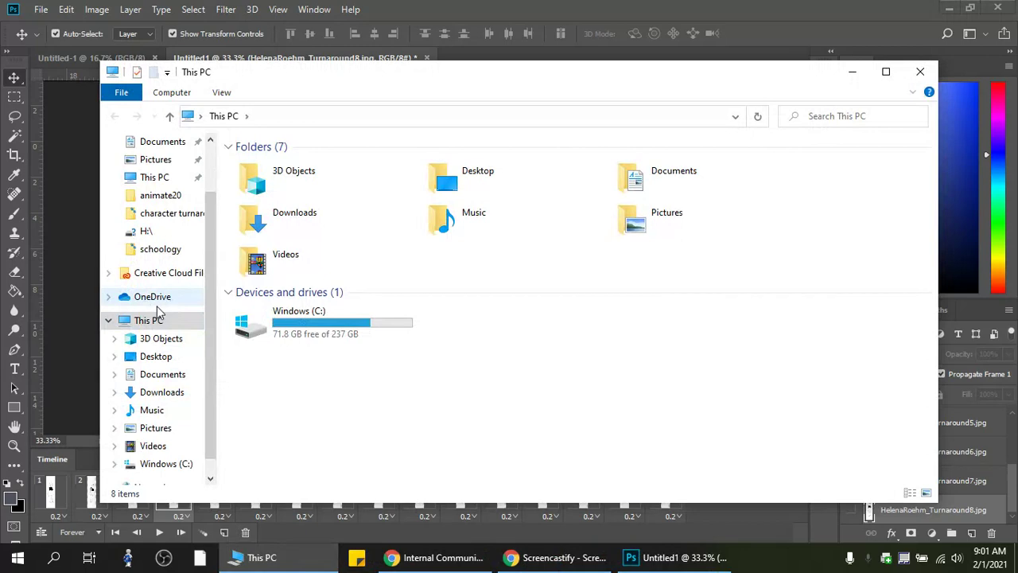
left_click(159, 359)
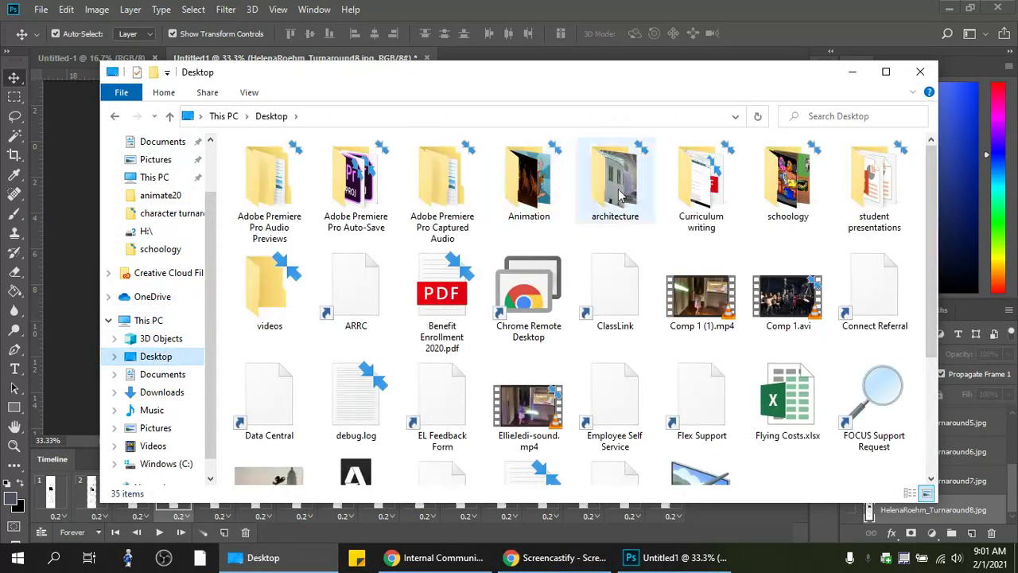
left_click(531, 201)
double_click(529, 199)
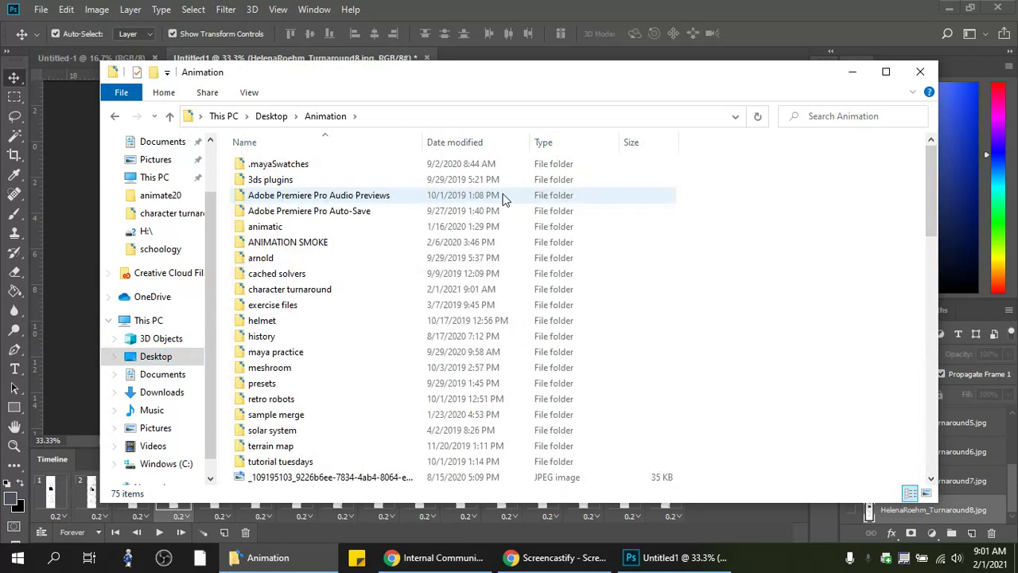
double_click(310, 300)
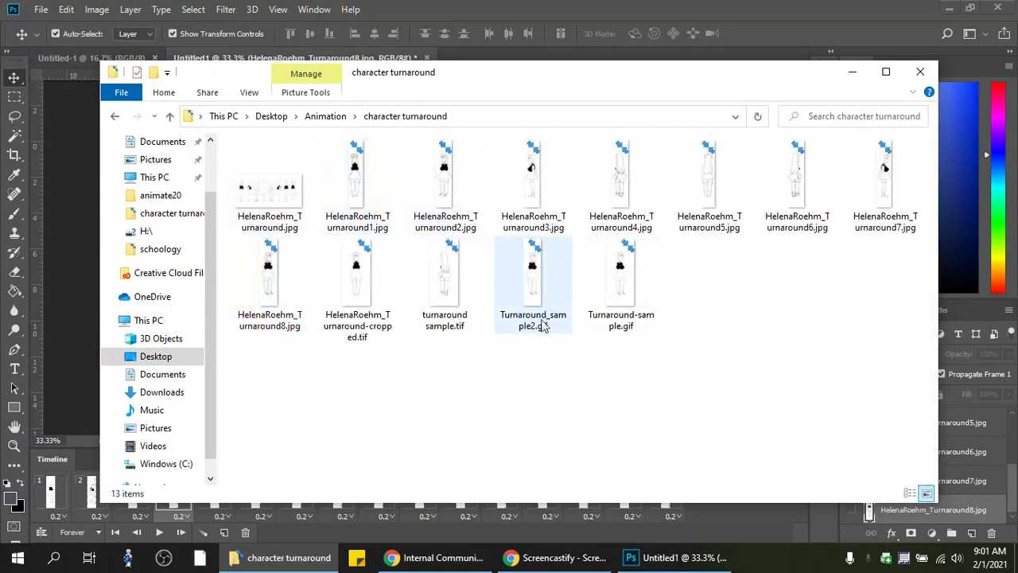
Open Turnaround_sample2.gif to watch the exported animation, and close its viewer window
left_click(534, 282)
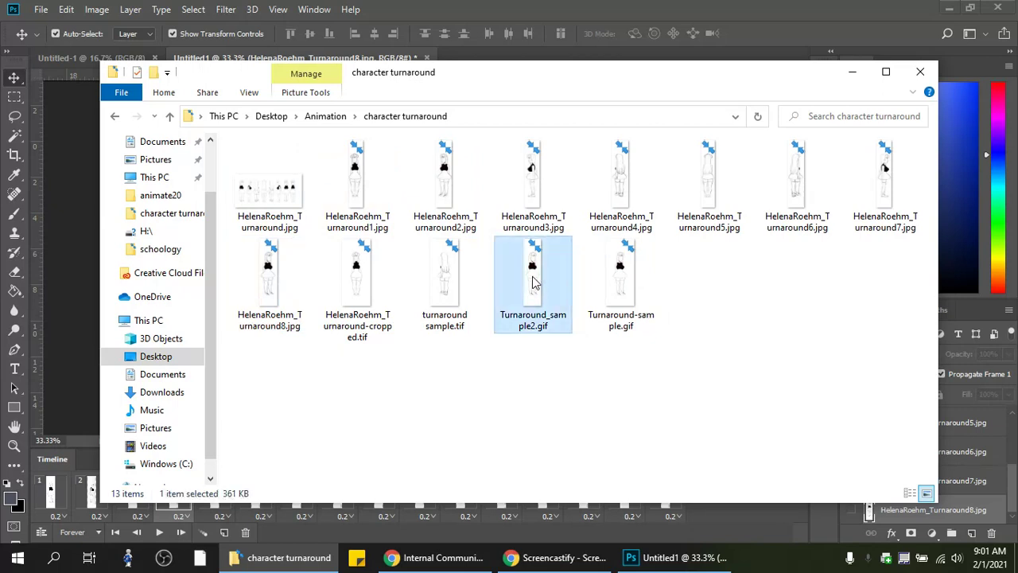
double_click(535, 282)
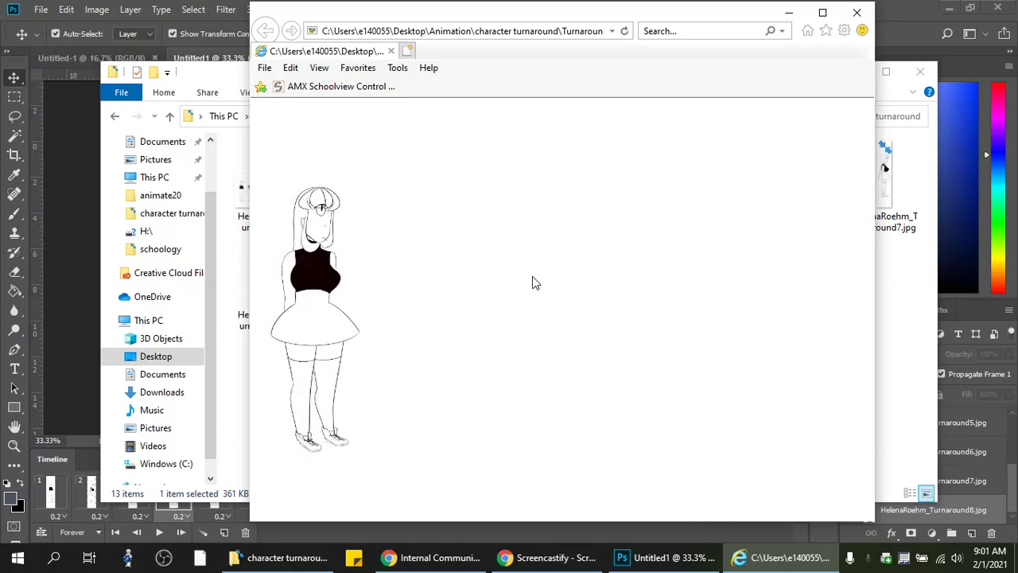
left_click(855, 13)
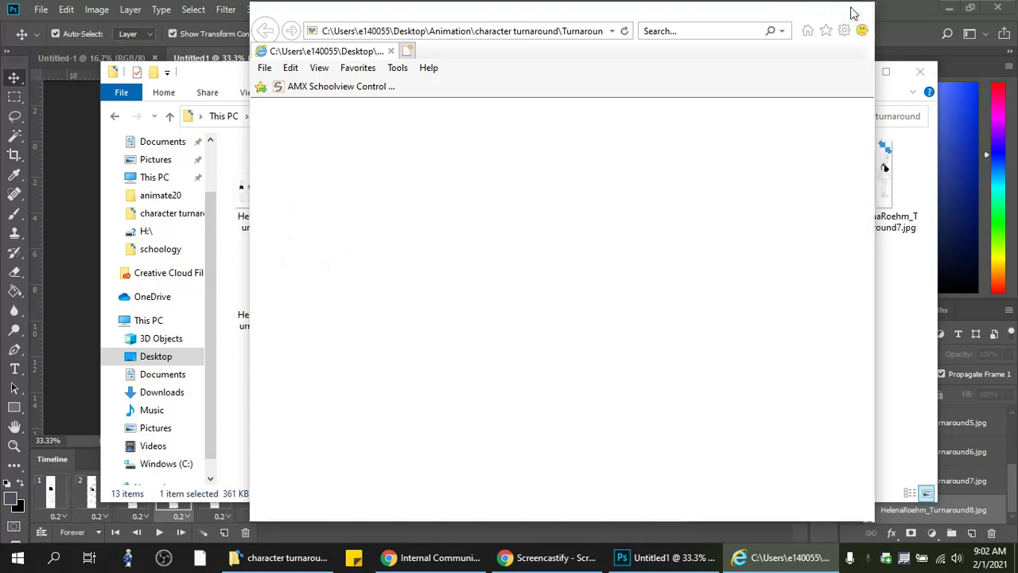